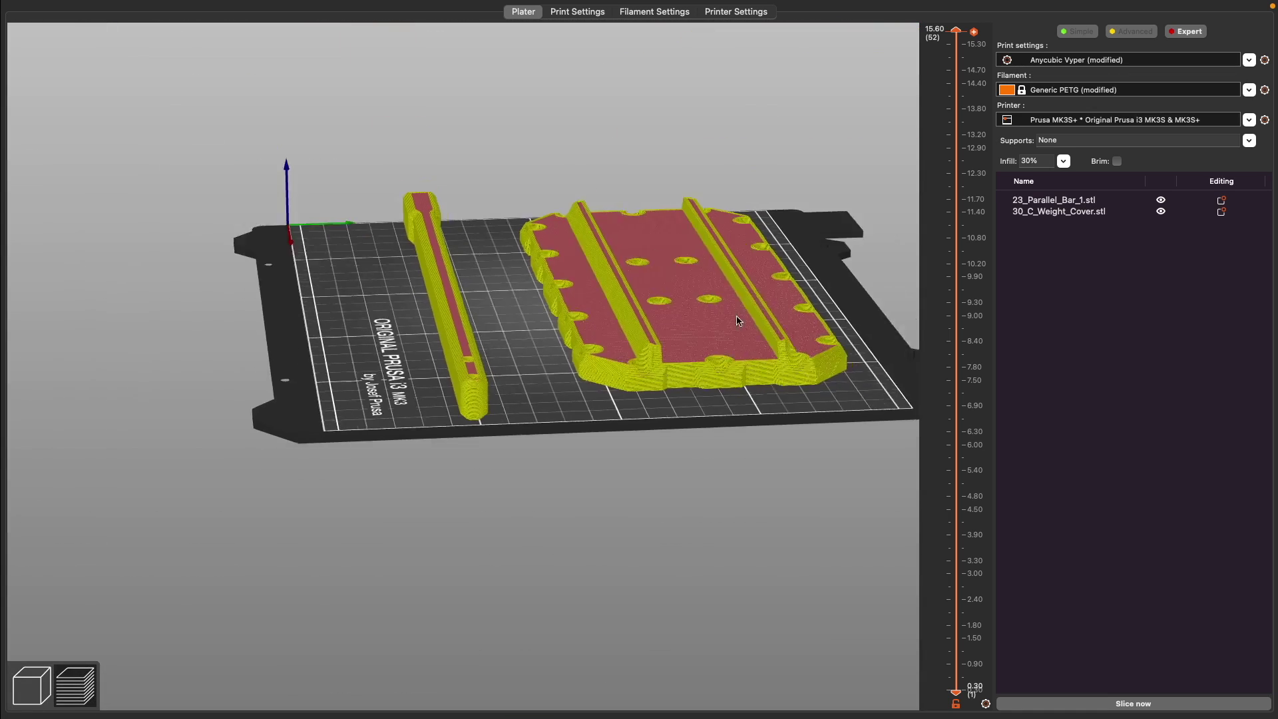
Drag the layer slider down to layer 1 of the sliced bar and weight cover, then restore most layers
drag(957, 30, 906, 646)
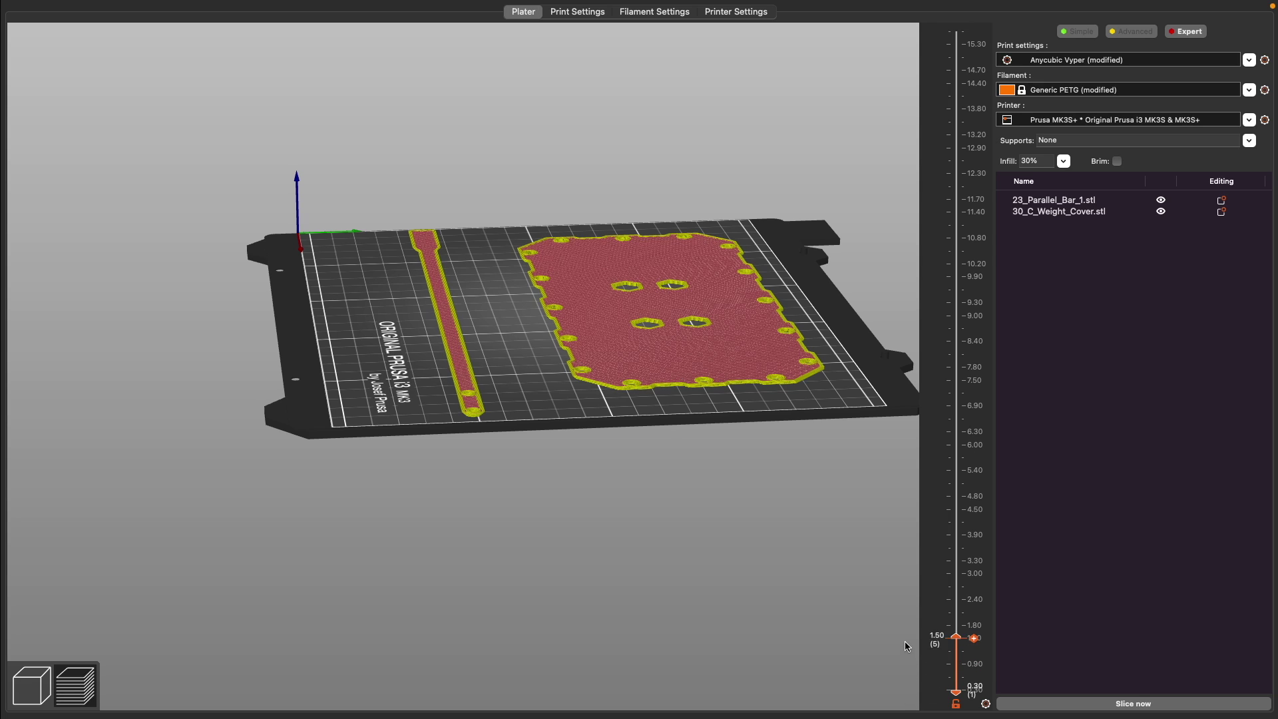
drag(904, 576, 167, 166)
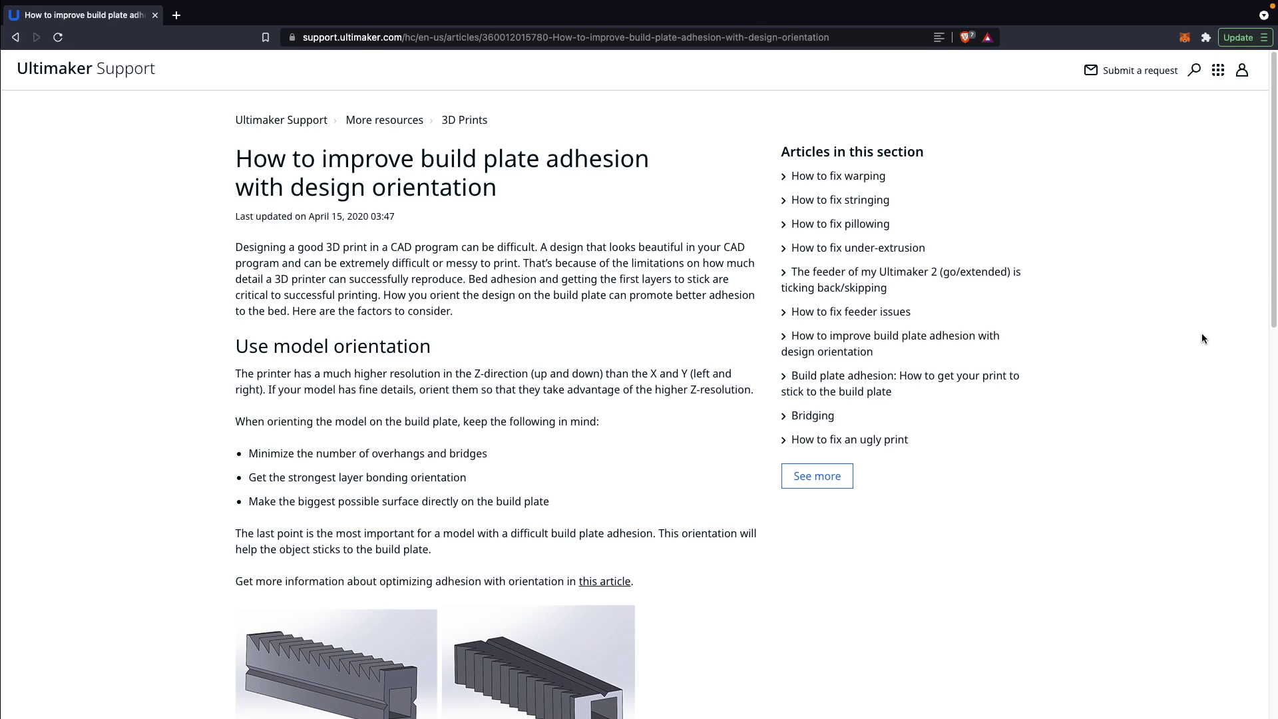
Scroll the adhesion article down to the 'Use mouse ears' section and its Cura example
scroll(1202, 338, down, 6)
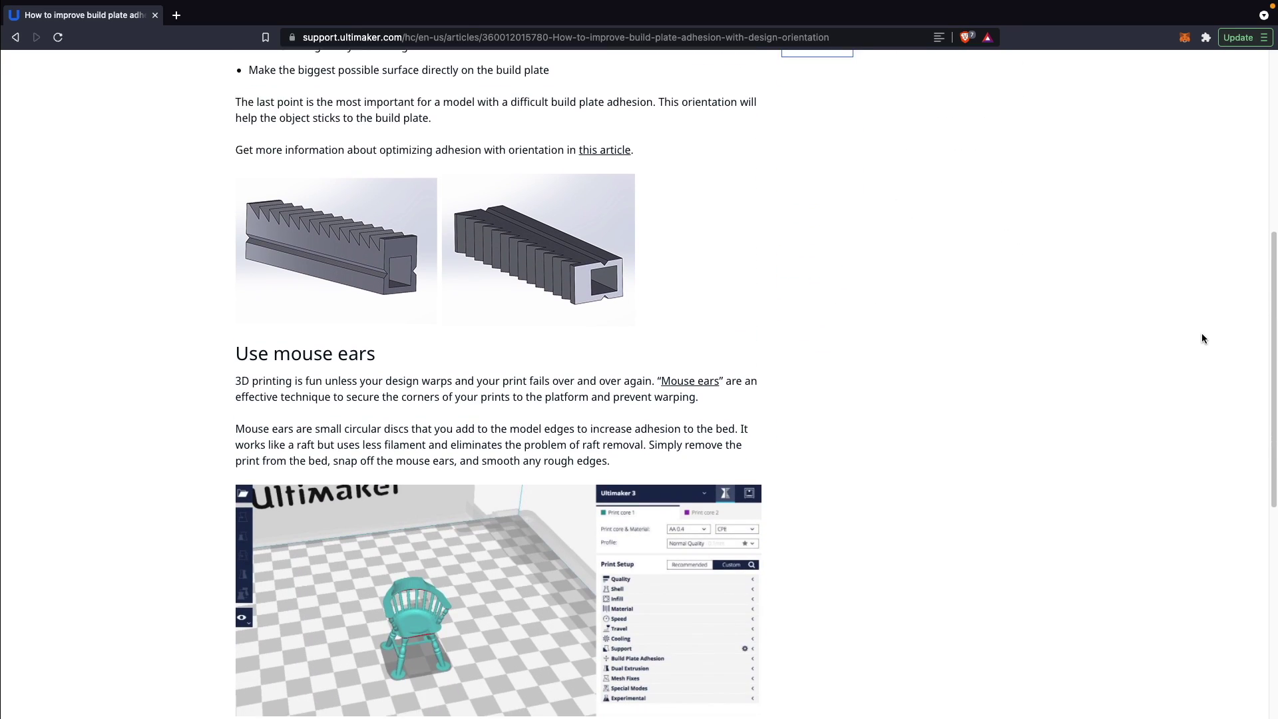
scroll(1202, 339, down, 3)
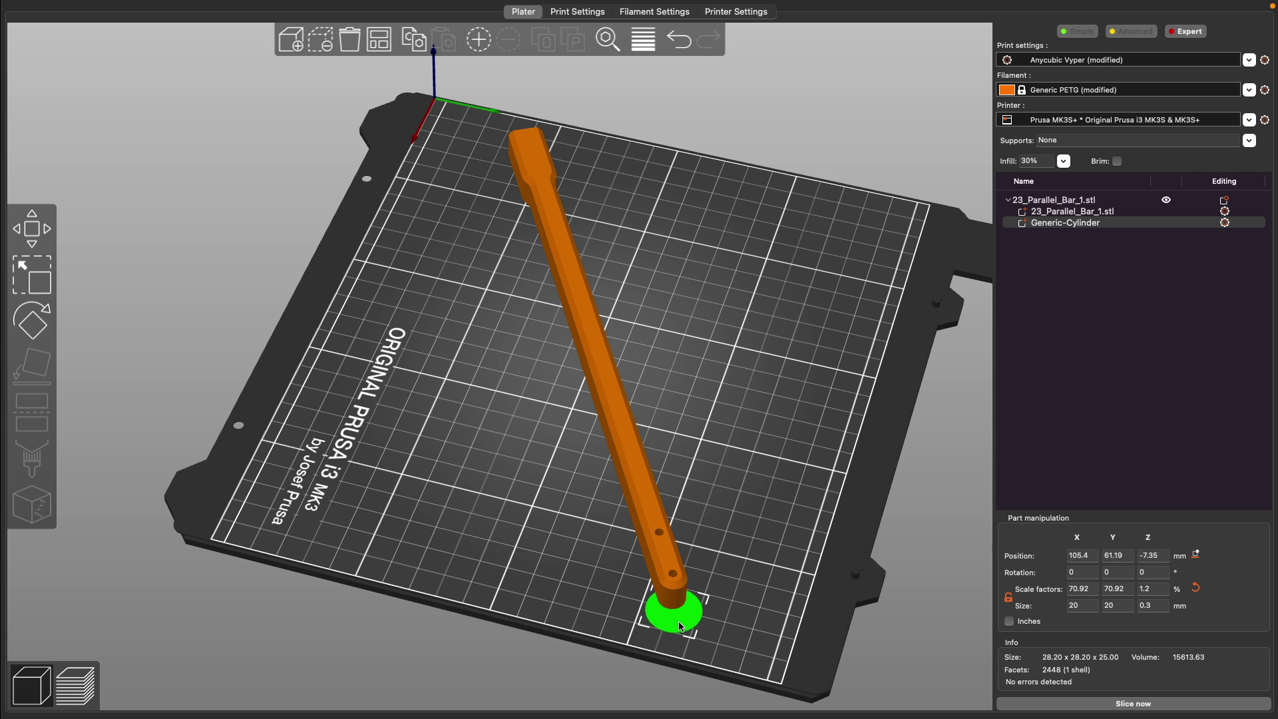
Duplicate the Generic-Cylinder mouse ear and move the copy to the end of the parallel bar
drag(681, 625, 694, 486)
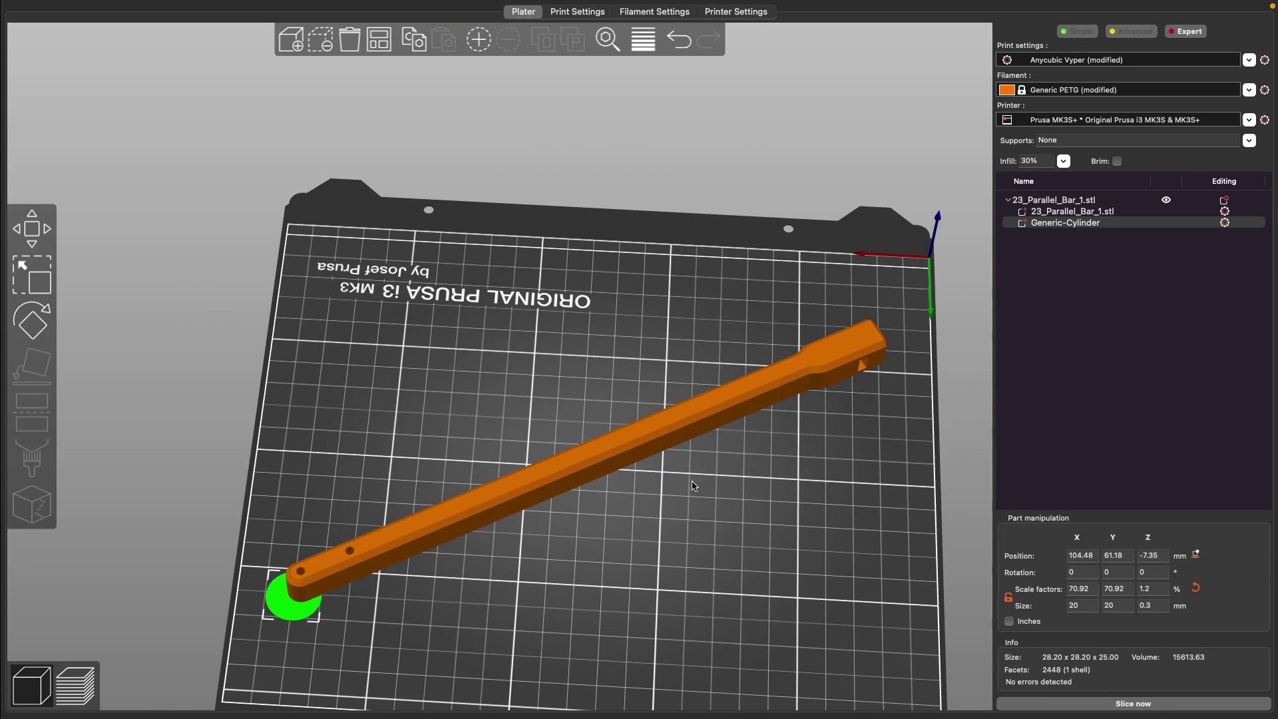
key(super+v)
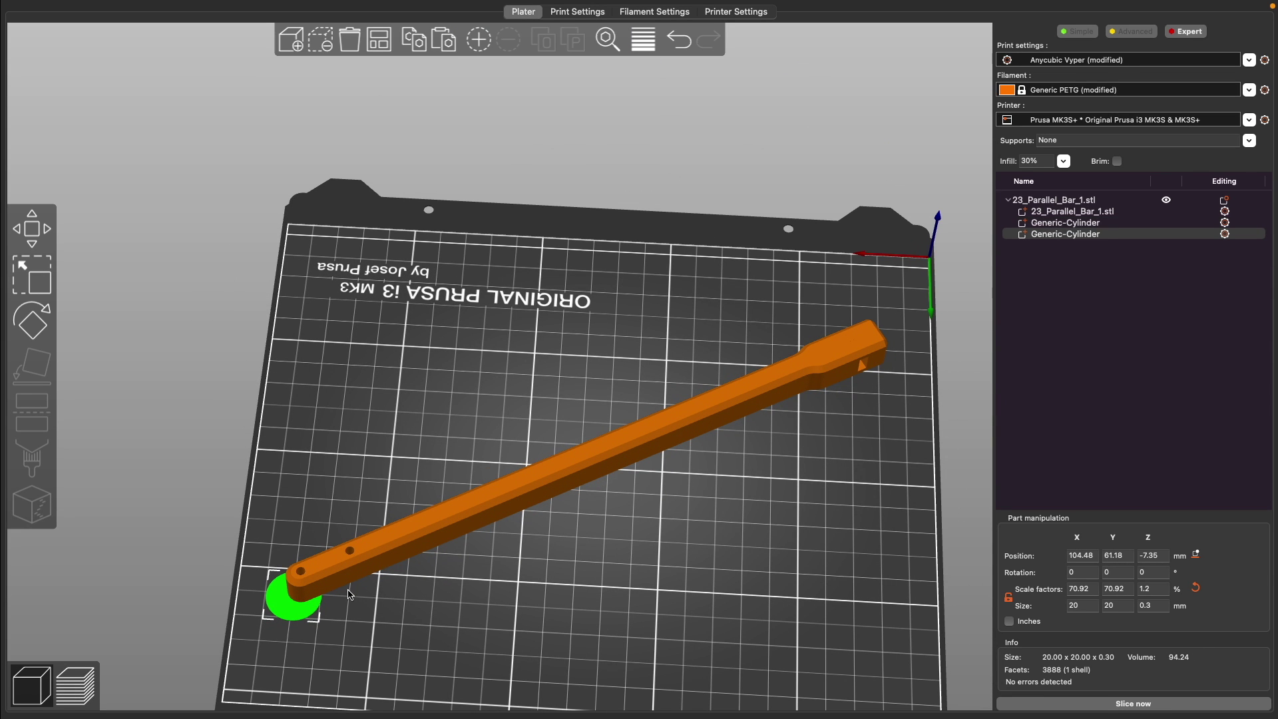
drag(789, 466, 895, 376)
drag(886, 526, 559, 459)
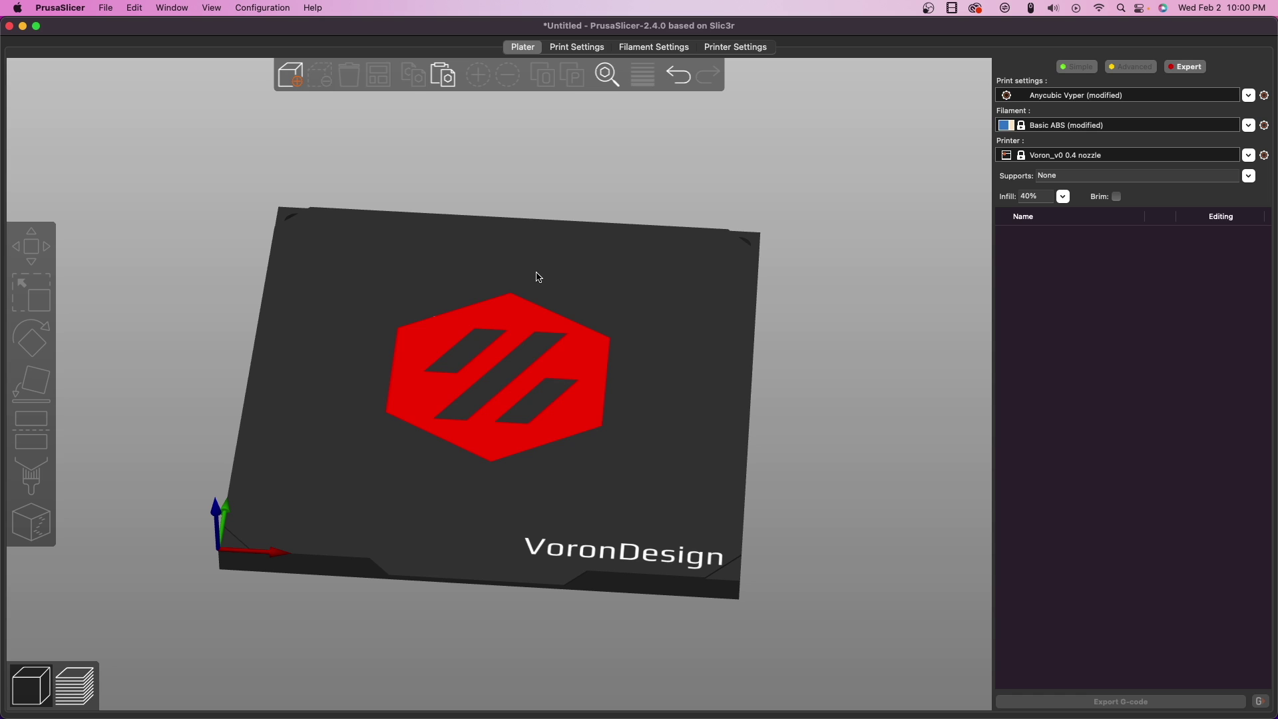
Import the stealthburner main body STL from Downloads, a 65.14 x 126.4 x 31.4 mm part
key(super+i)
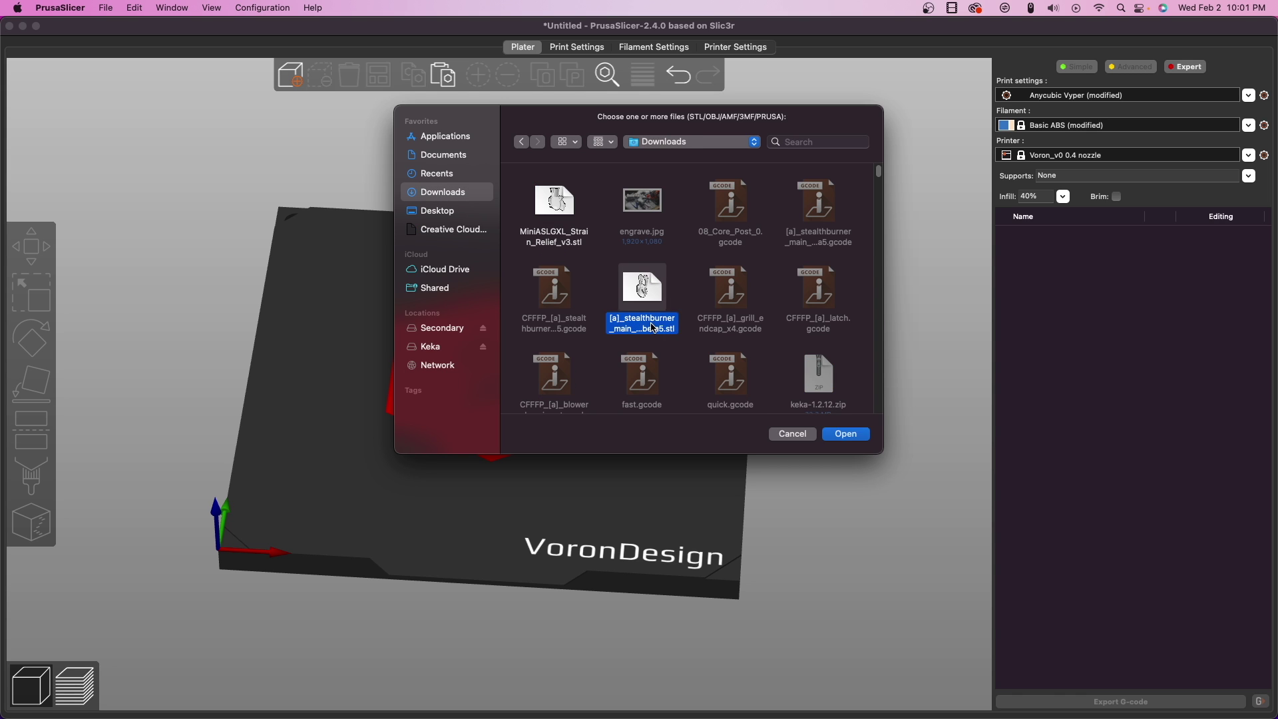
double_click(654, 329)
drag(749, 364, 717, 382)
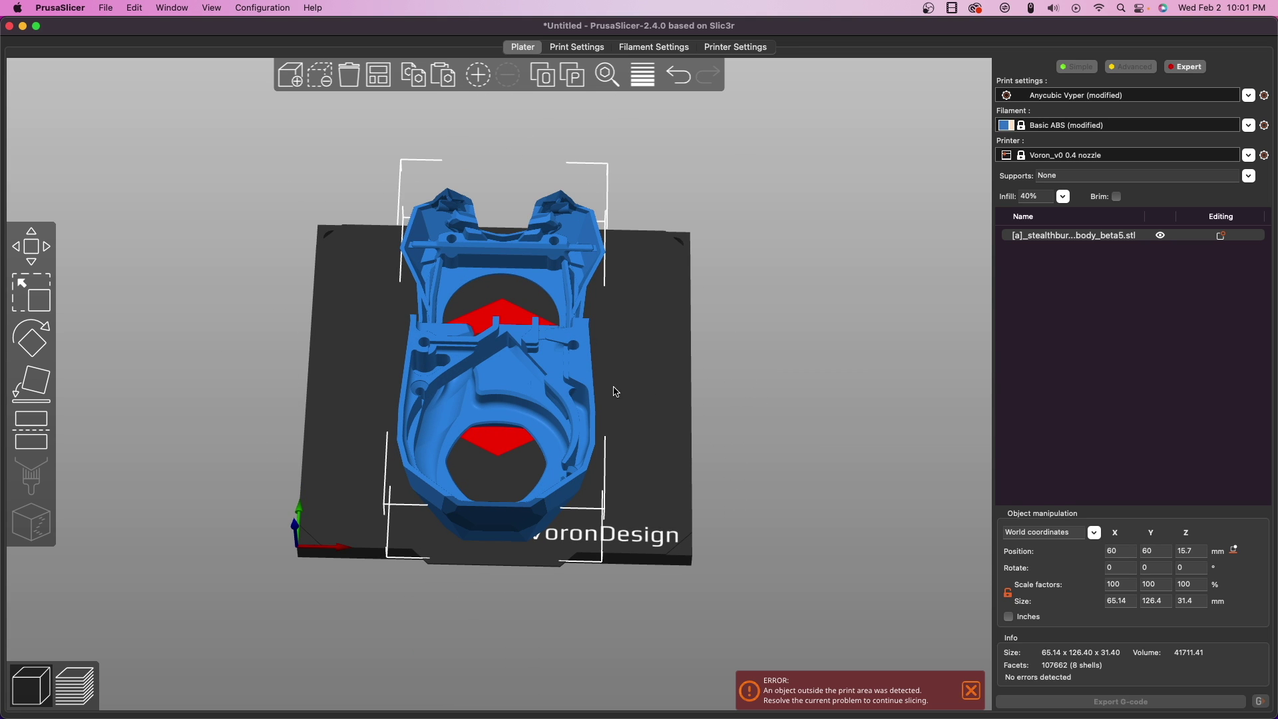
Rotate the Stealthburner body diagonally about Z and shift it until it fits the Voron bed
drag(591, 393, 591, 392)
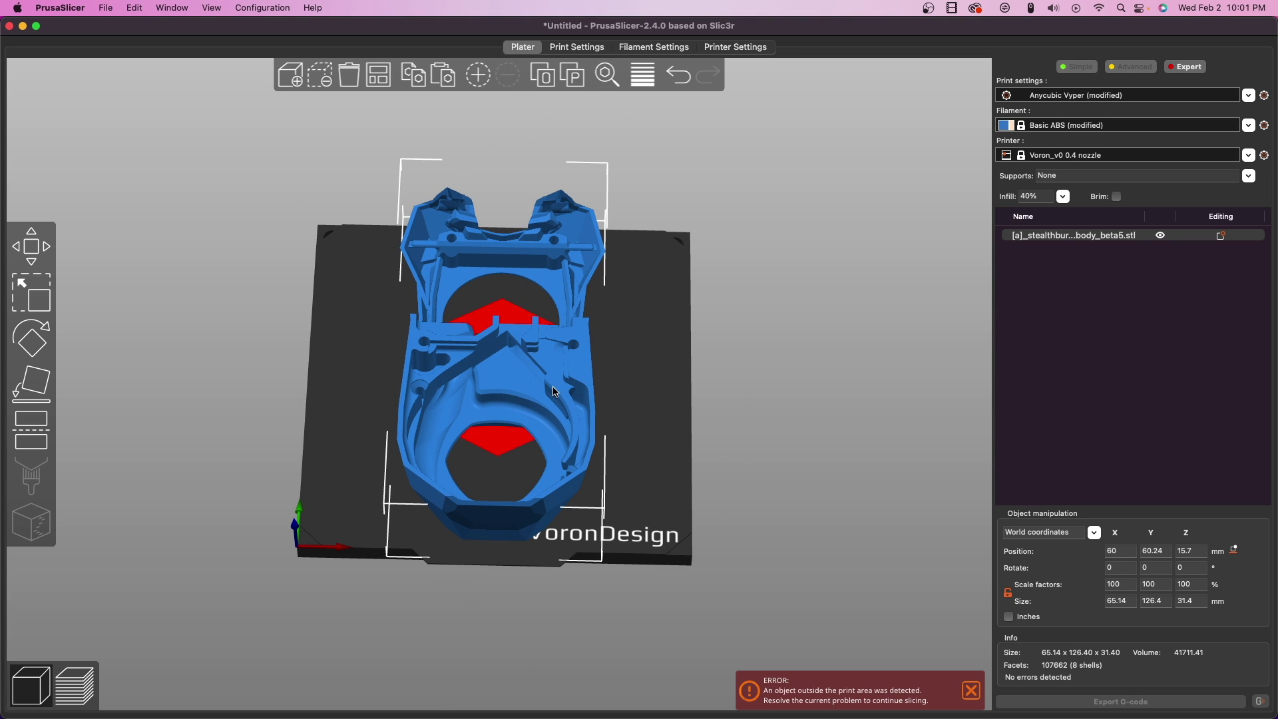
click(27, 351)
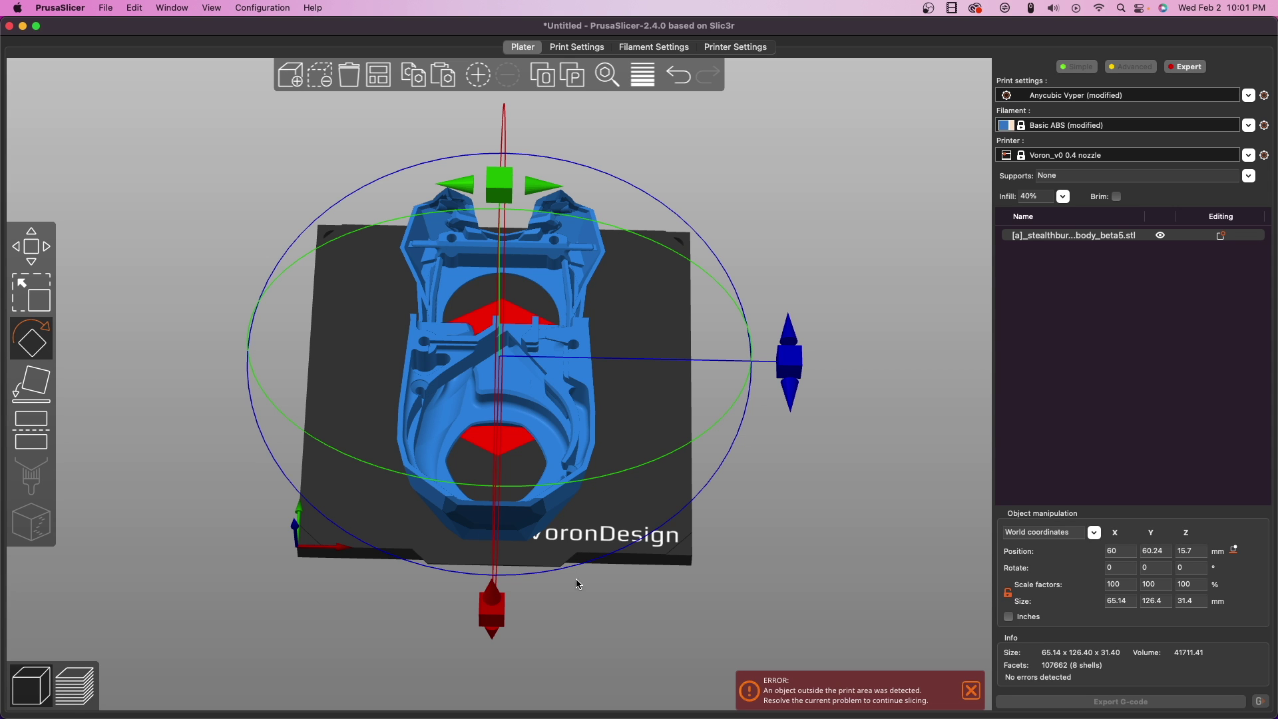
drag(787, 401, 786, 148)
drag(786, 148, 599, 200)
key(m)
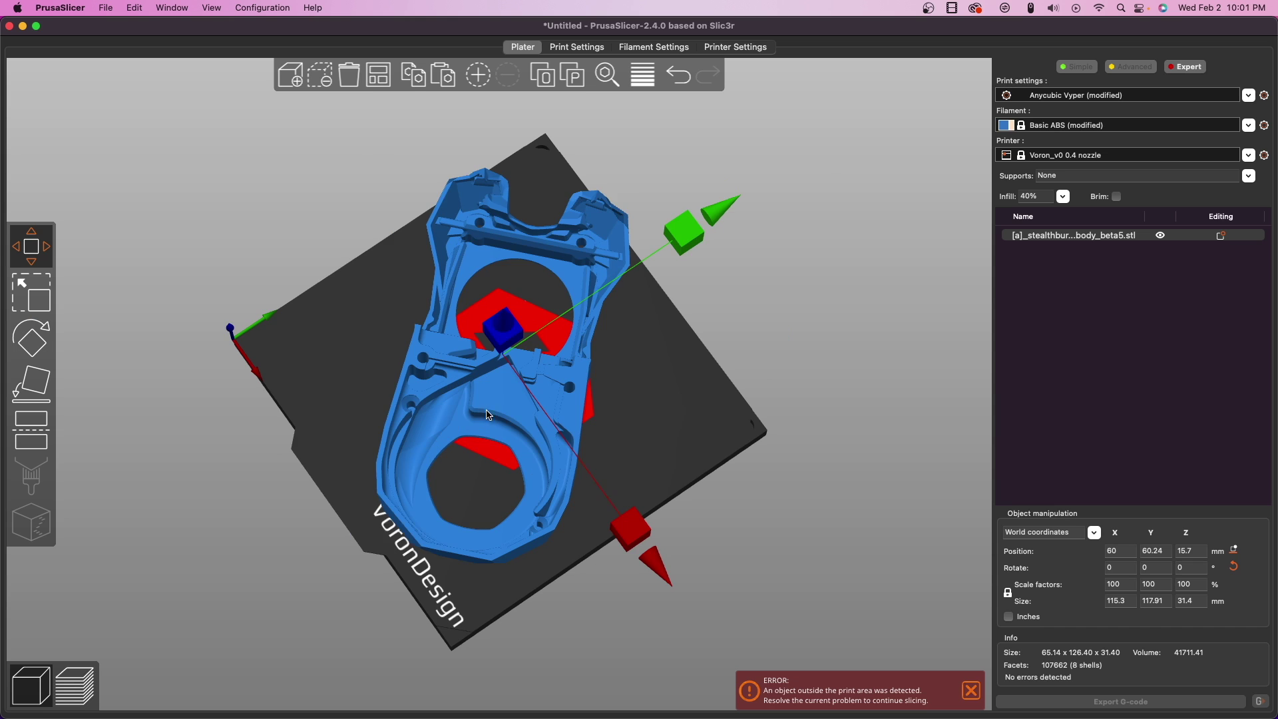
drag(480, 424, 482, 426)
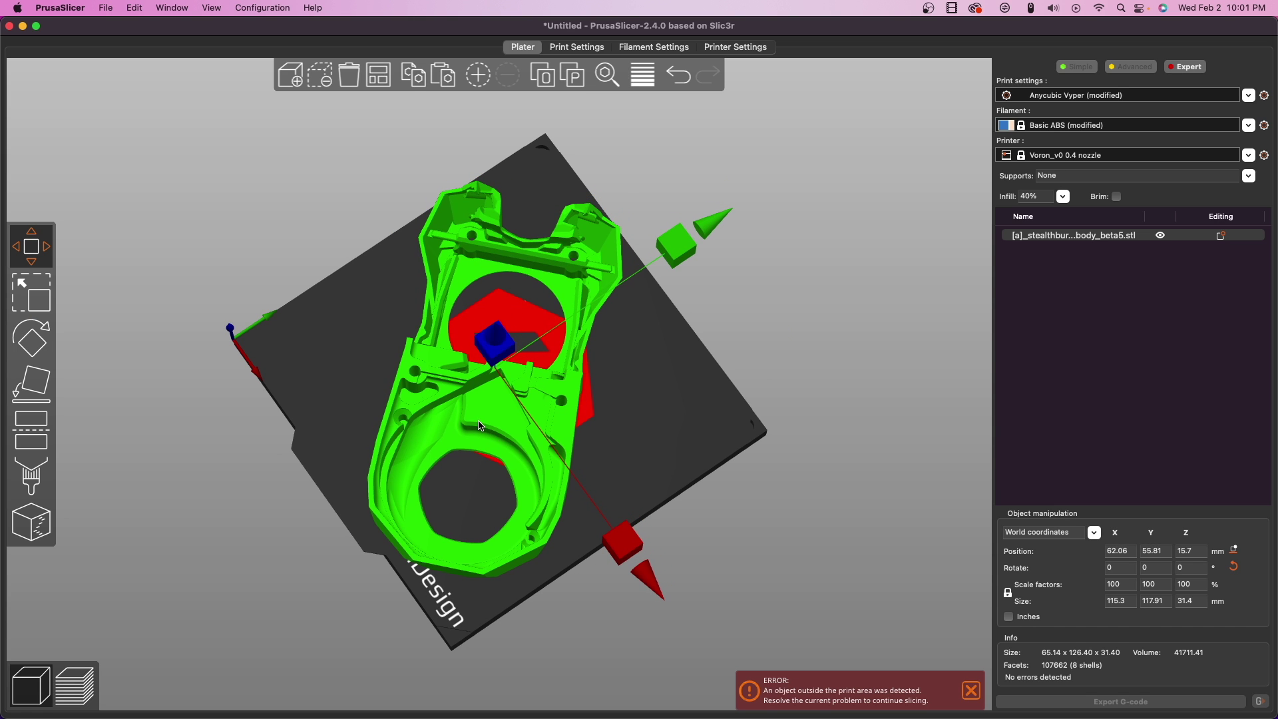
drag(717, 484, 736, 502)
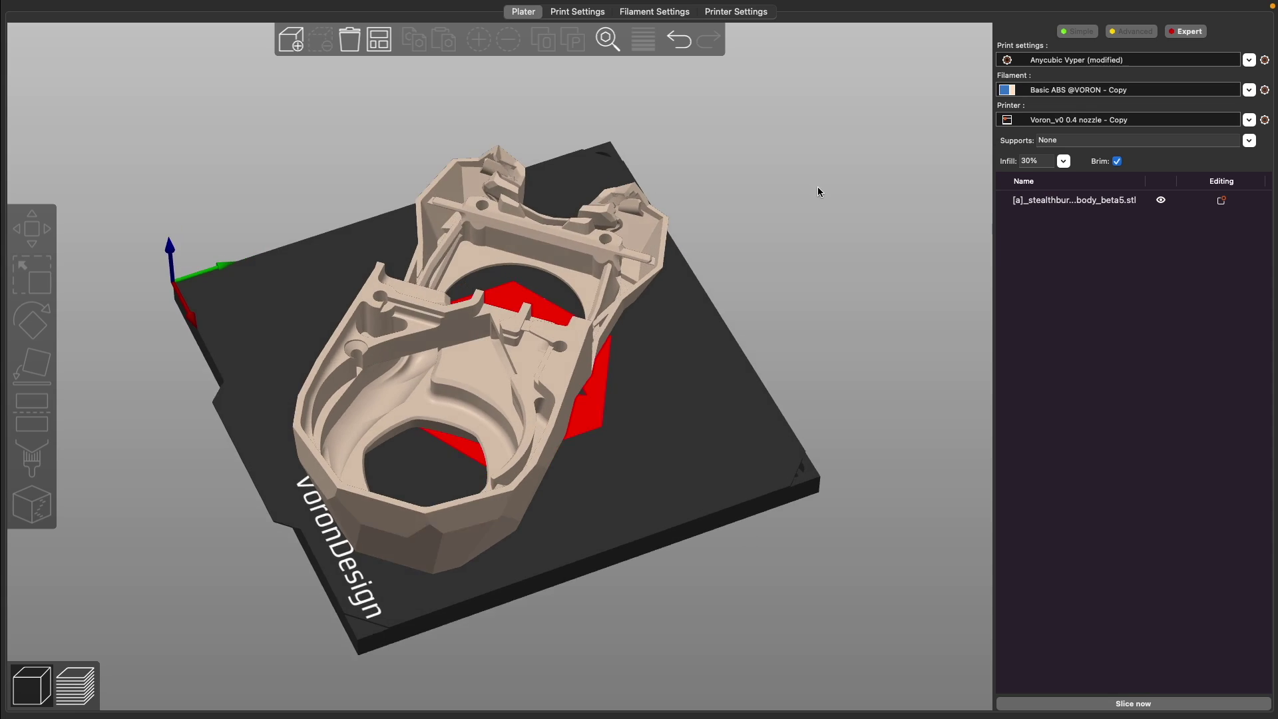
Enable the brim in Skirt and brim settings, slice the Stealthburner body, and inspect the brim
drag(822, 199, 825, 193)
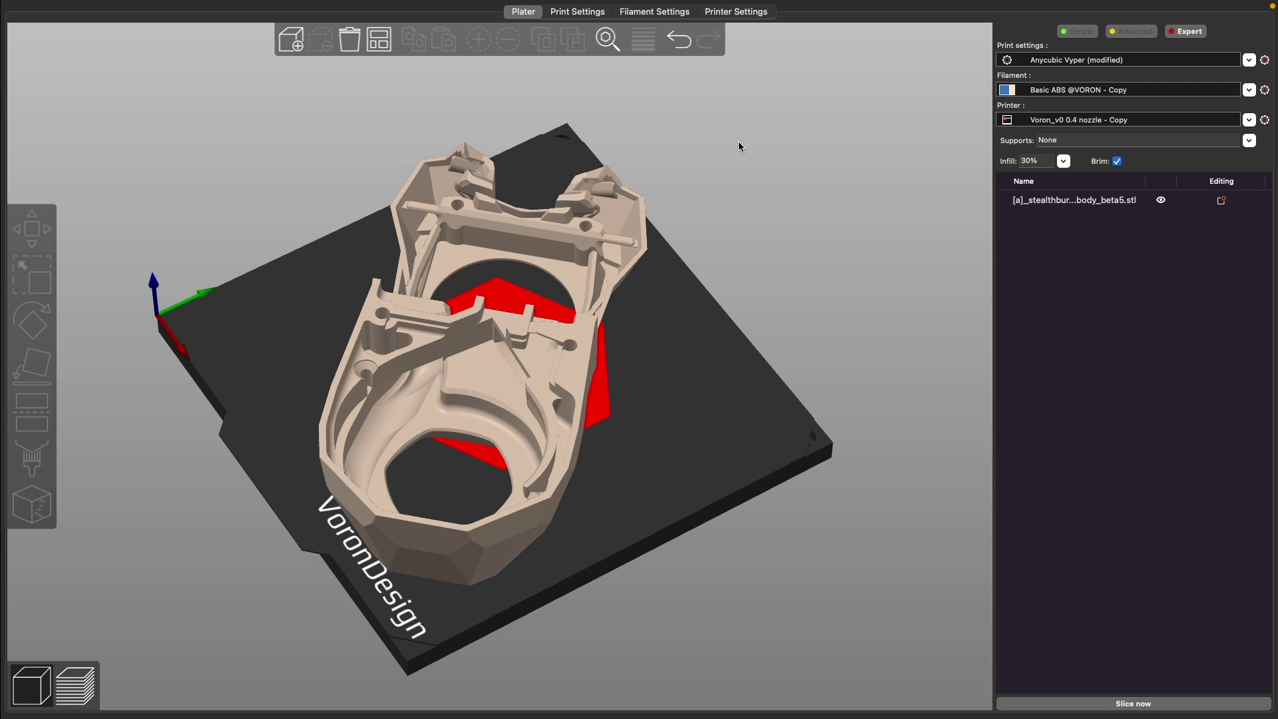
click(577, 13)
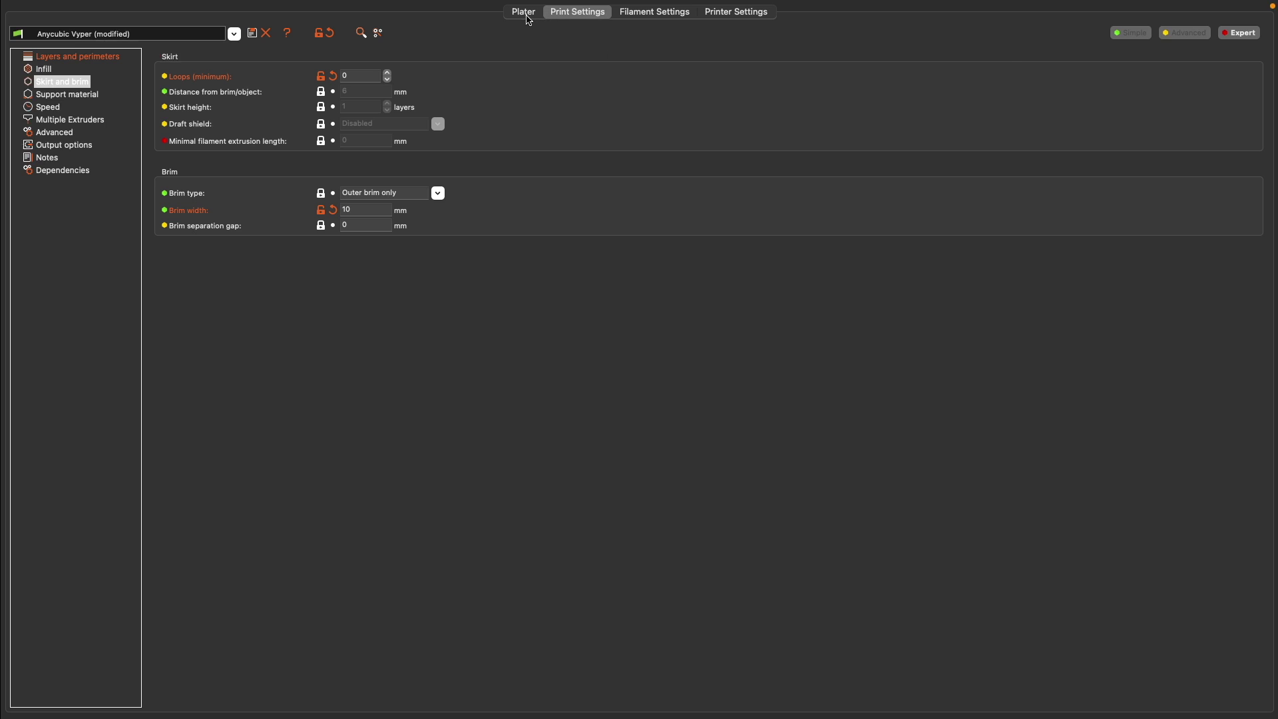
click(525, 12)
drag(896, 350, 893, 315)
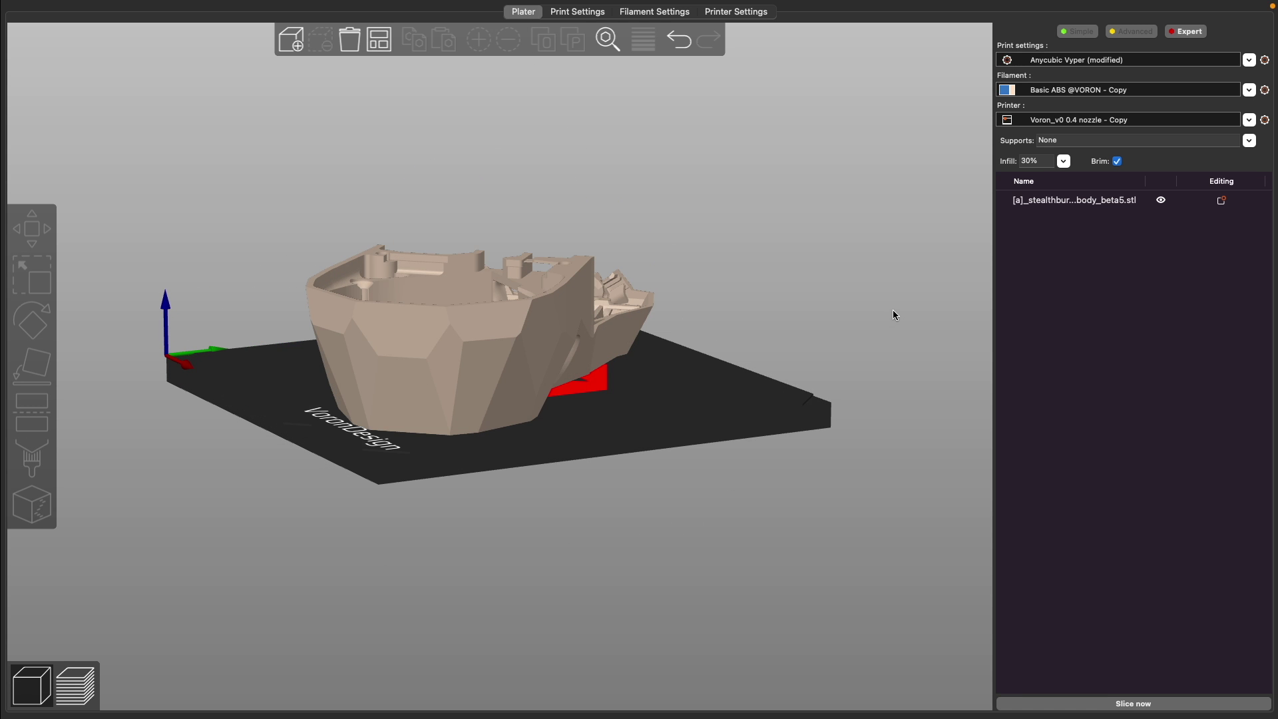
click(1191, 704)
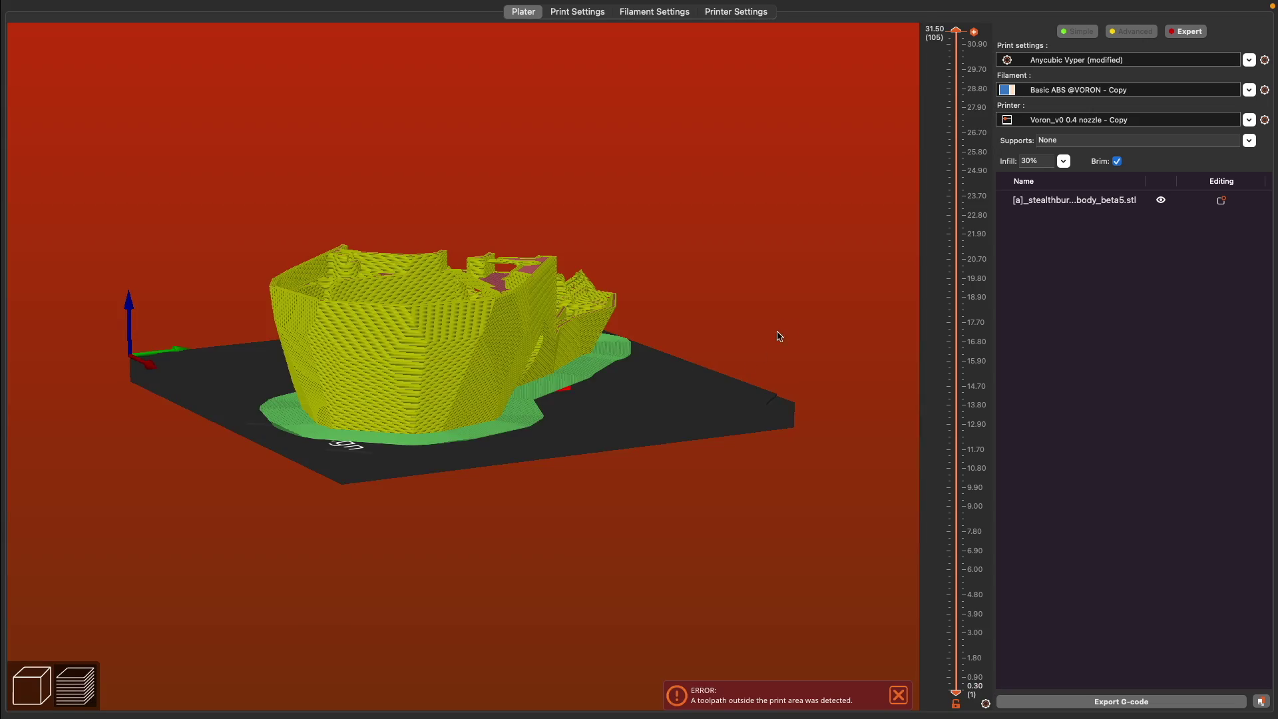
drag(781, 337, 765, 407)
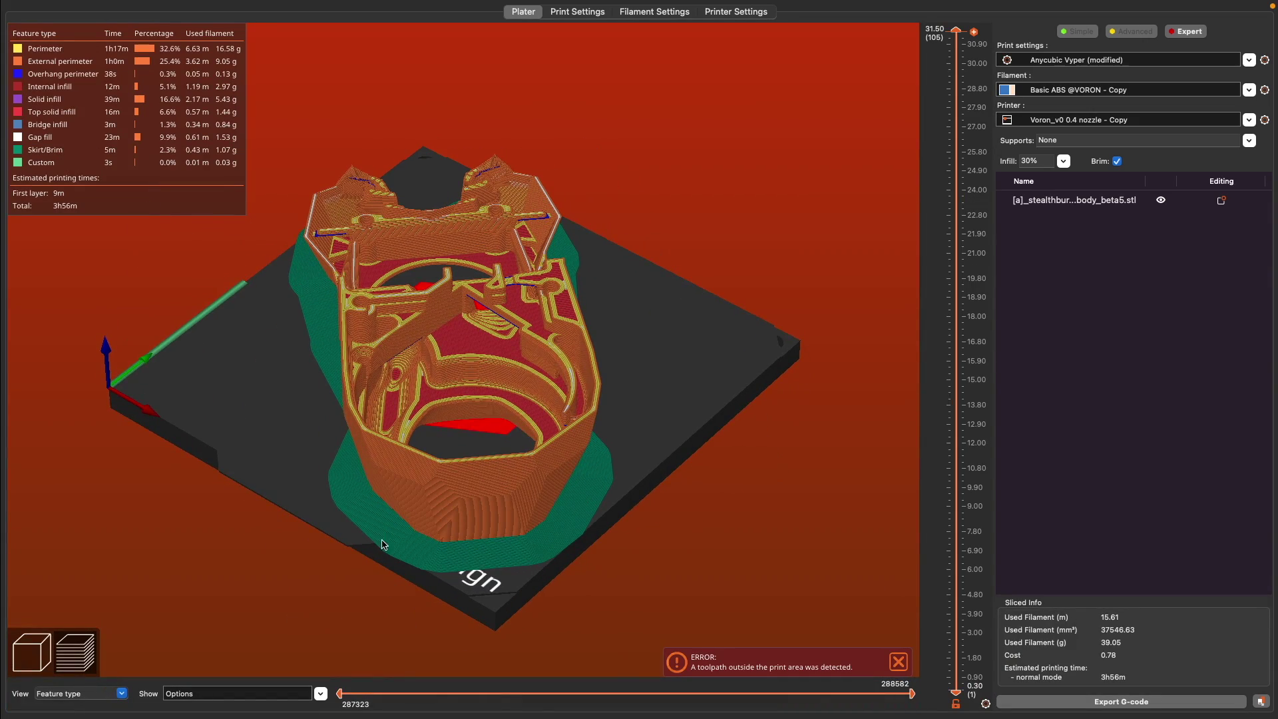
drag(685, 344, 700, 314)
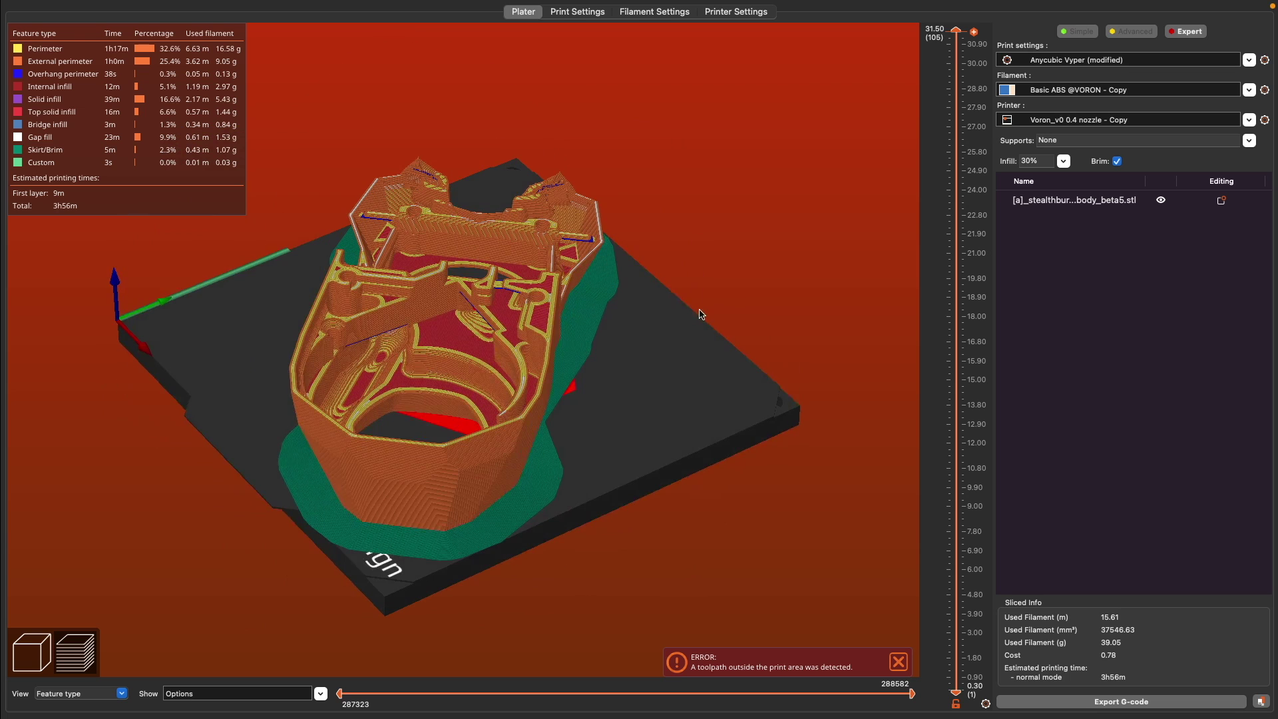
Reduce the brim width to 5 mm and return to the regenerated slice preview
click(579, 17)
click(357, 210)
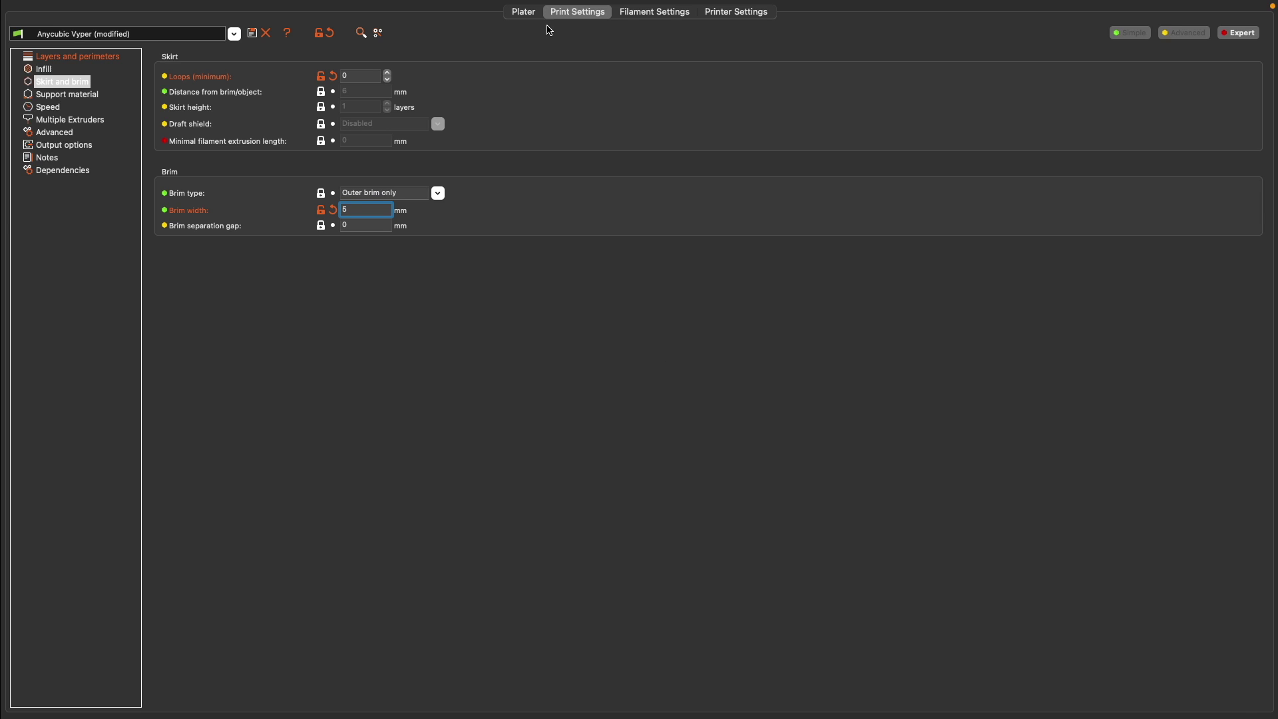
click(524, 12)
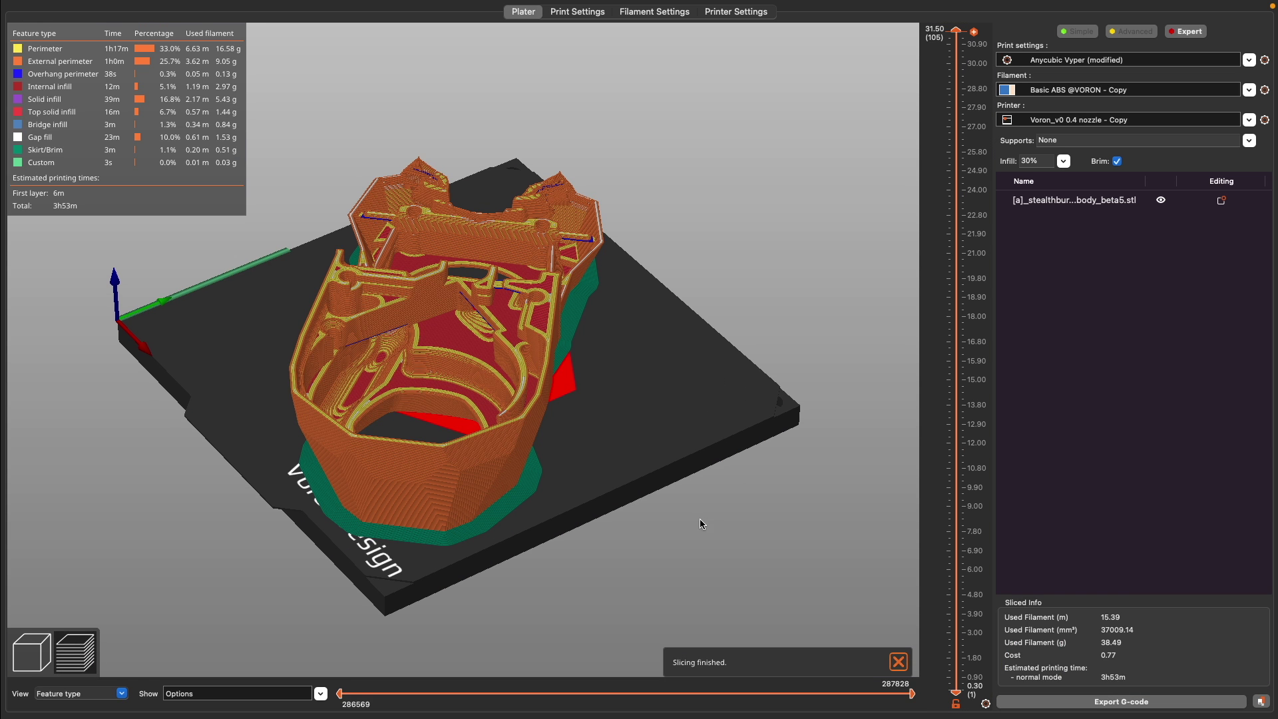
drag(700, 518, 541, 342)
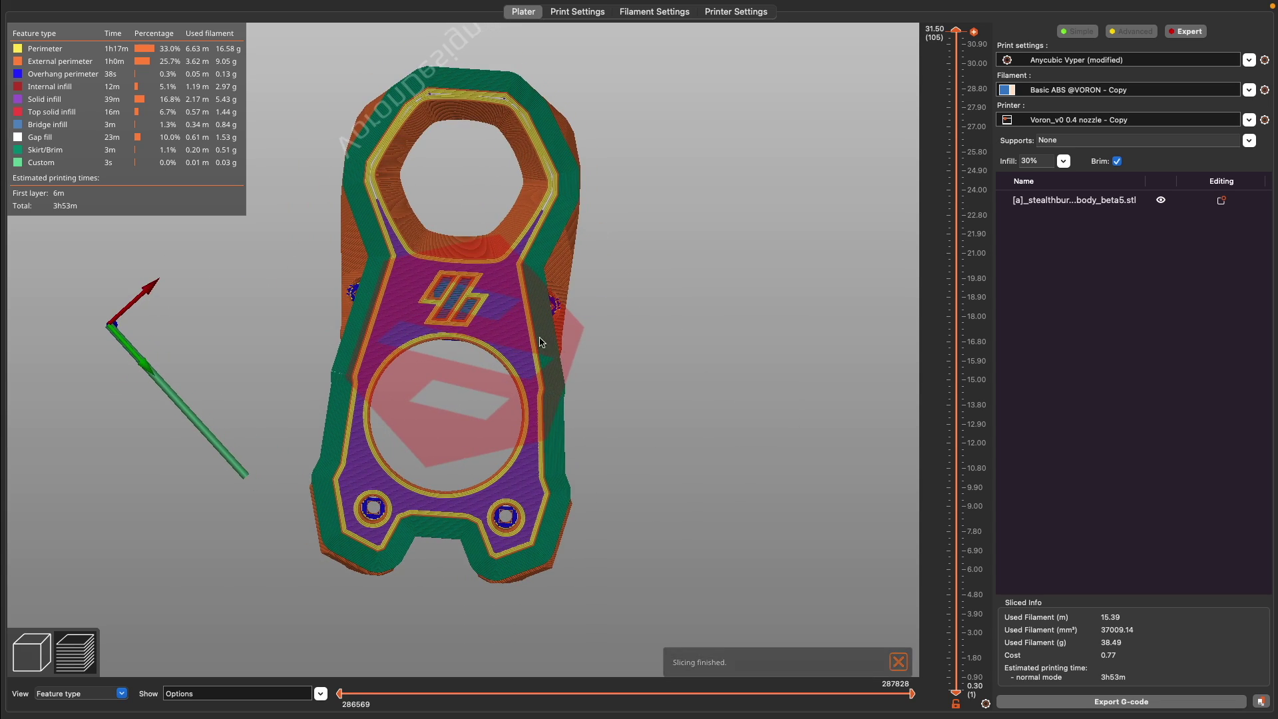
scroll(315, 328, up, 5)
scroll(302, 327, down, 5)
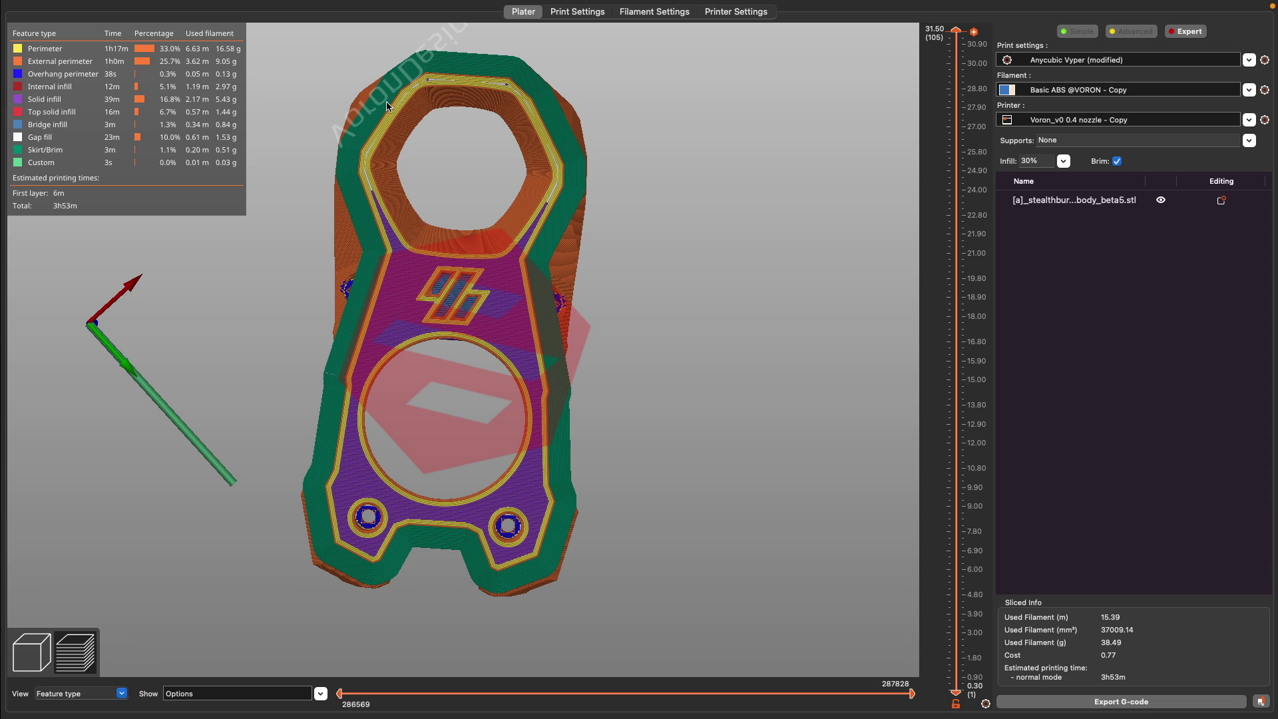
key(Tab)
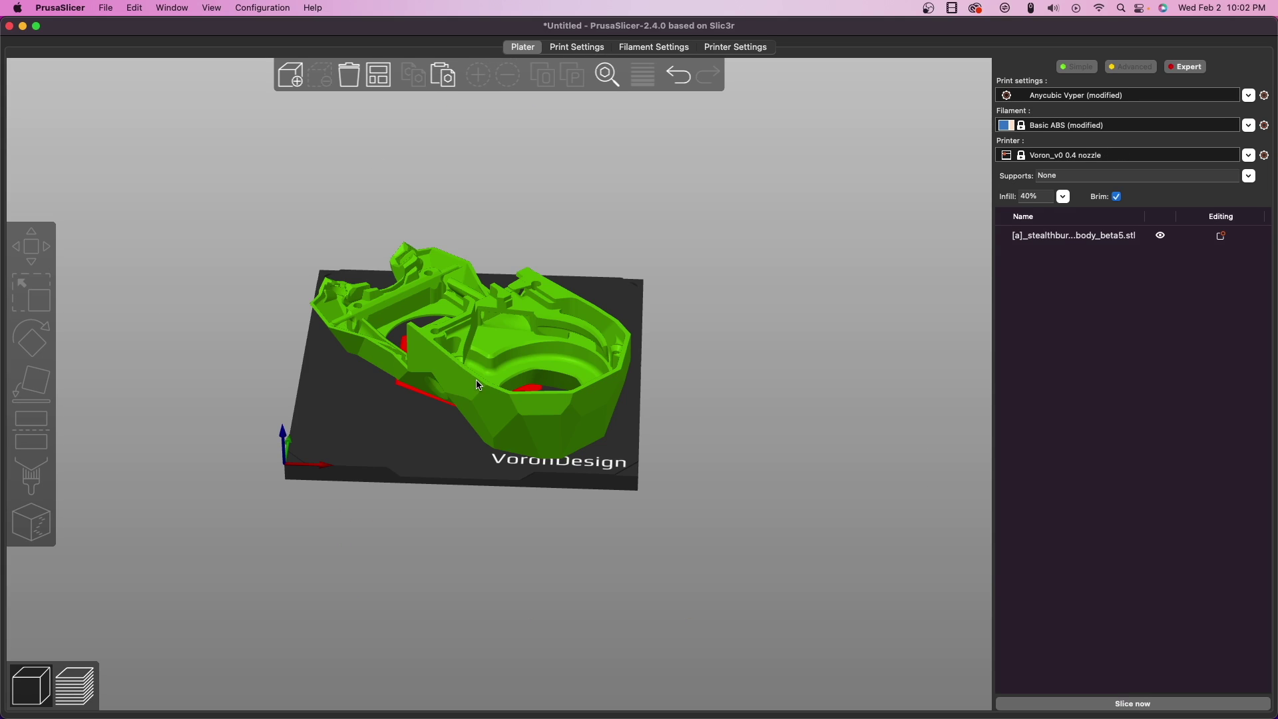
Add a Generic-Cylinder part to the Stealthburner body and drag it onto the body's front edge
click(483, 390)
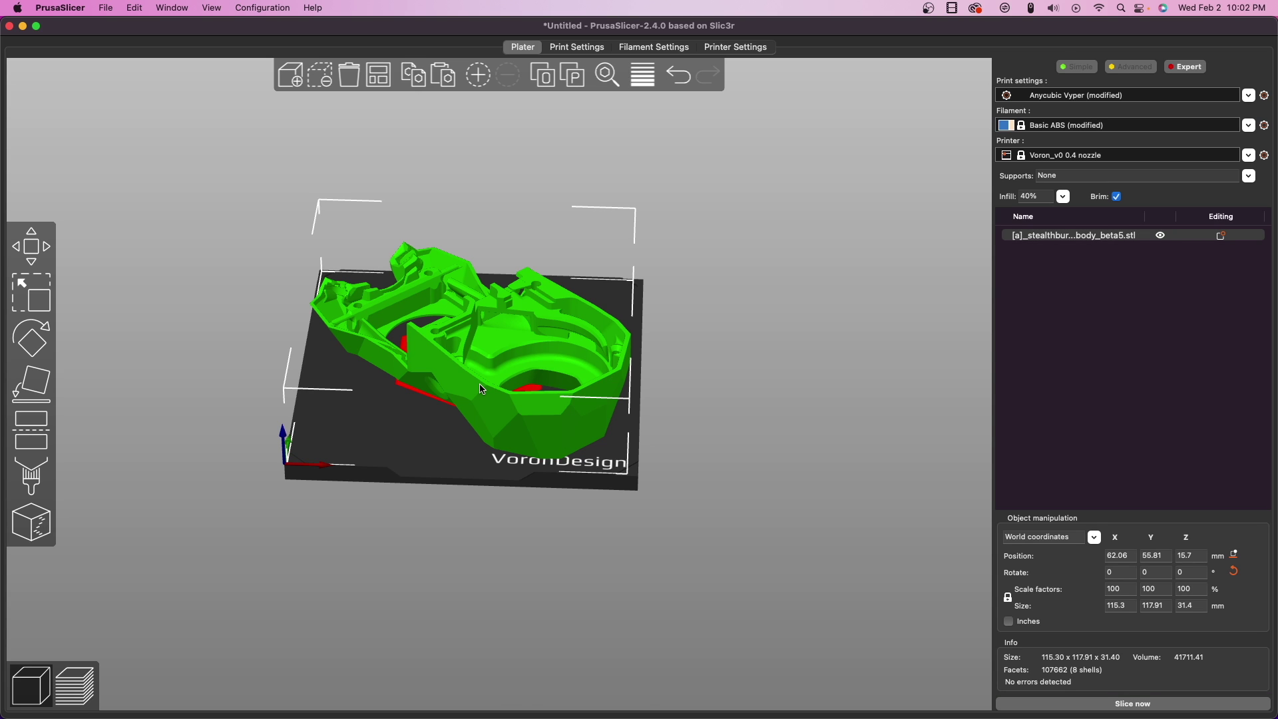
right_click(482, 390)
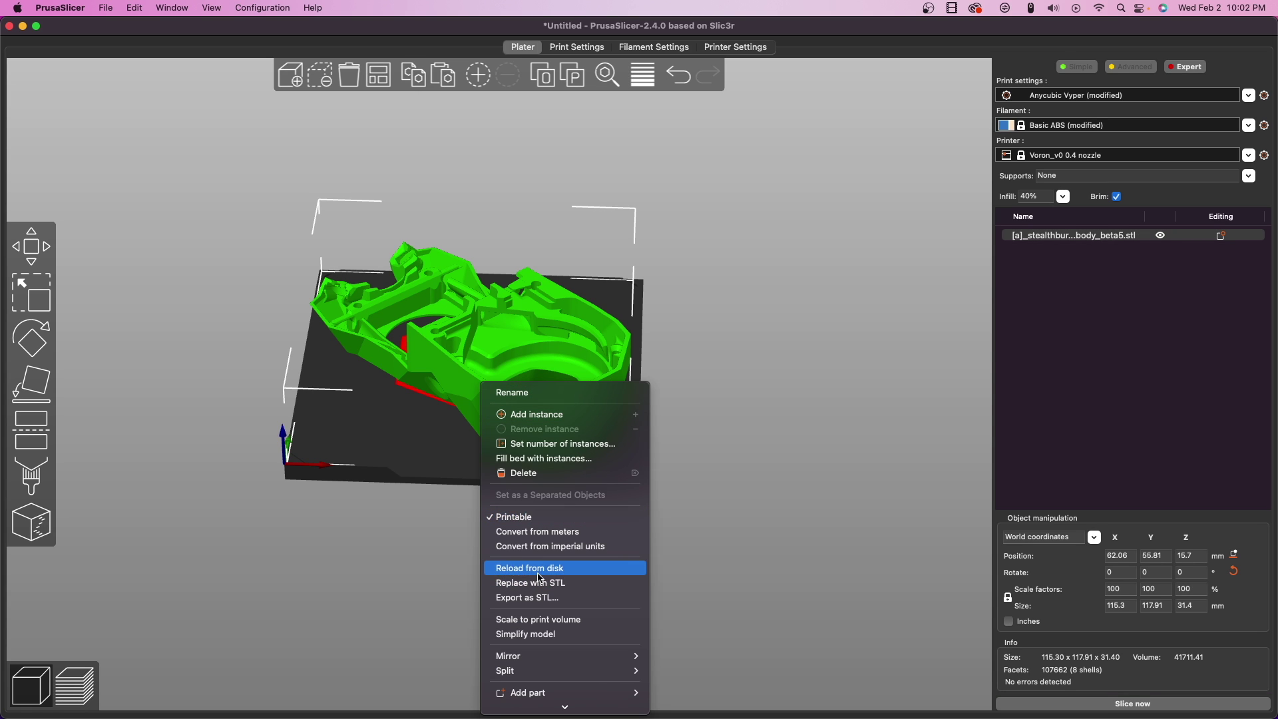
mouse_move(565, 696)
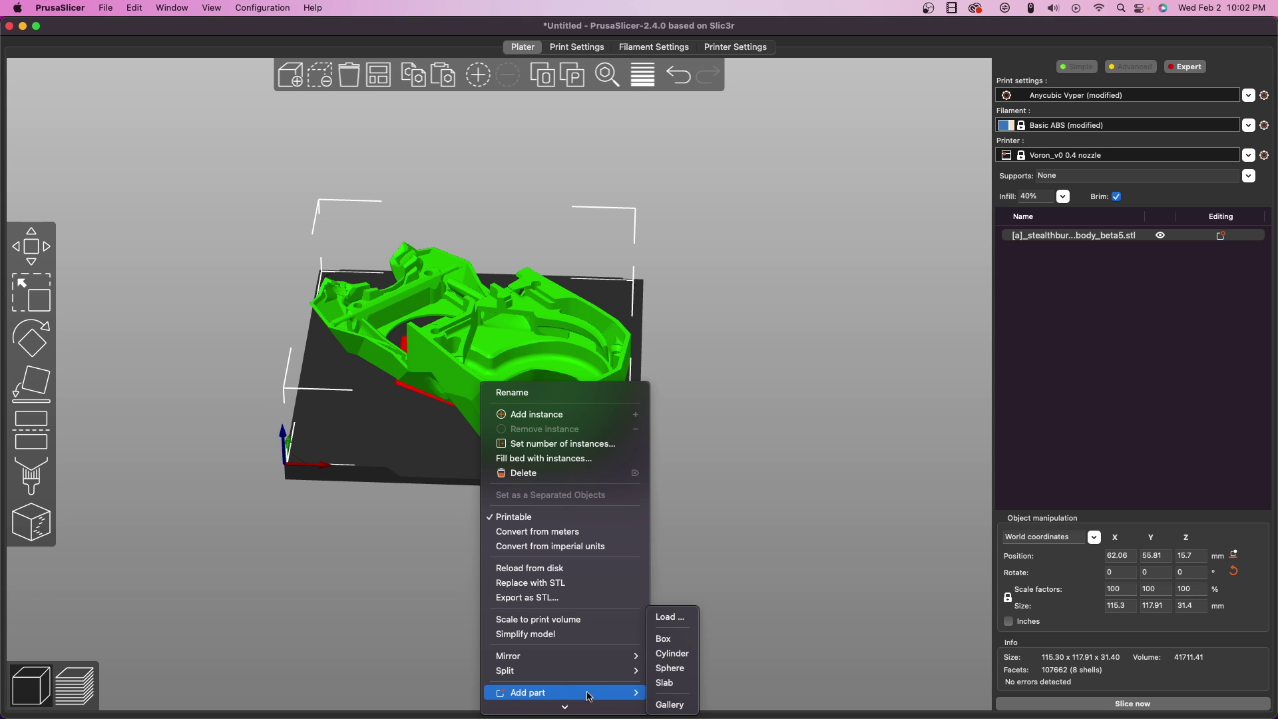
click(674, 655)
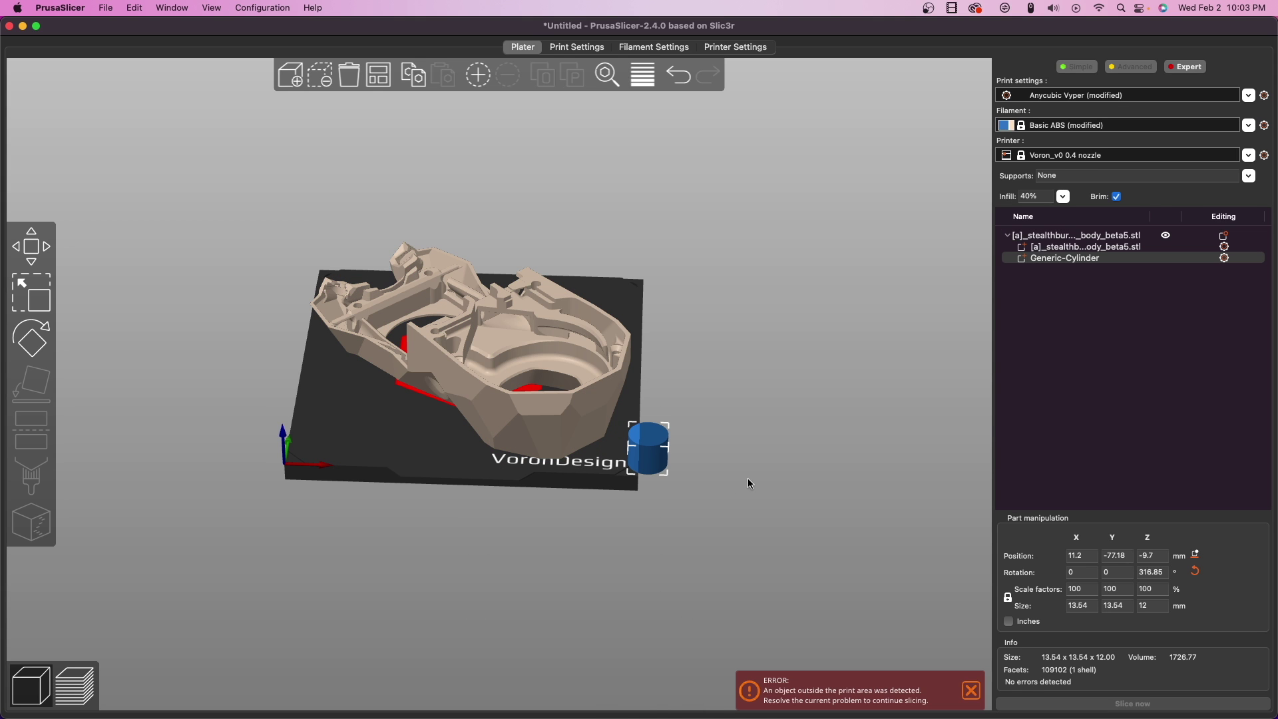
drag(655, 458, 454, 452)
mouse_move(809, 439)
mouse_down()
mouse_move(802, 472)
mouse_move(828, 436)
mouse_up()
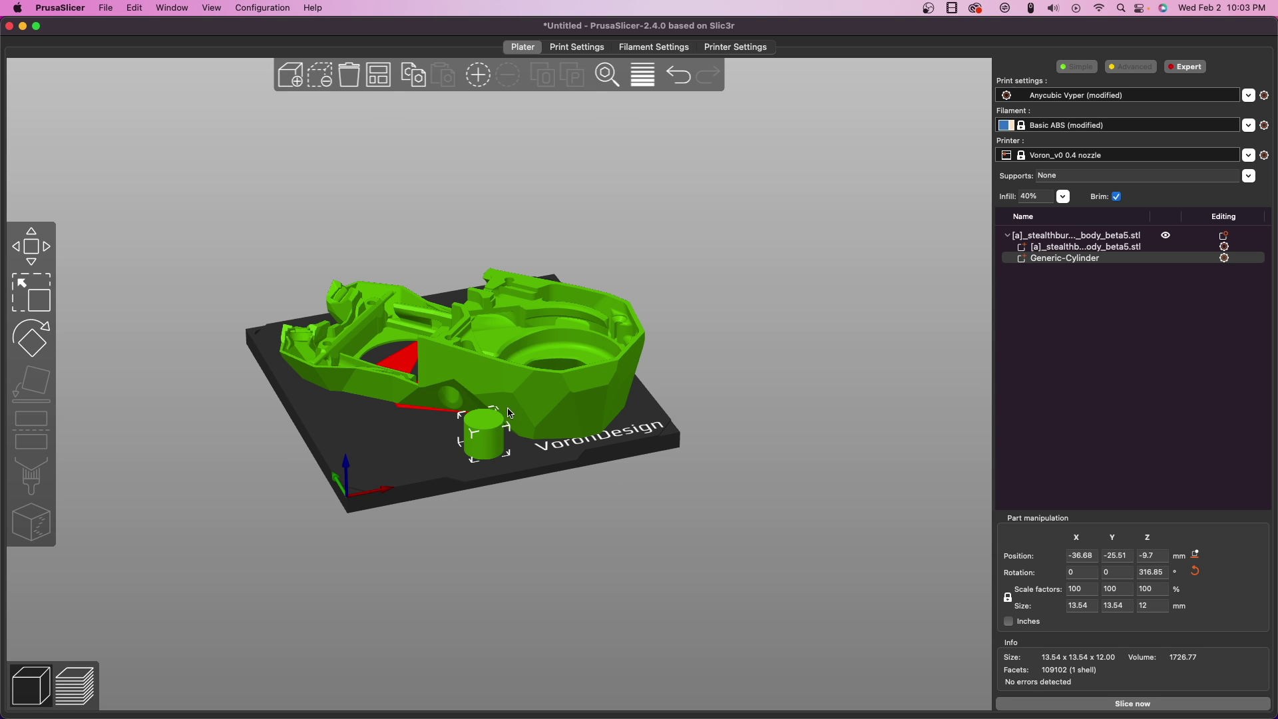
Change the first layer height from 0.3 to 0.2 mm under Layers and perimeters
click(589, 52)
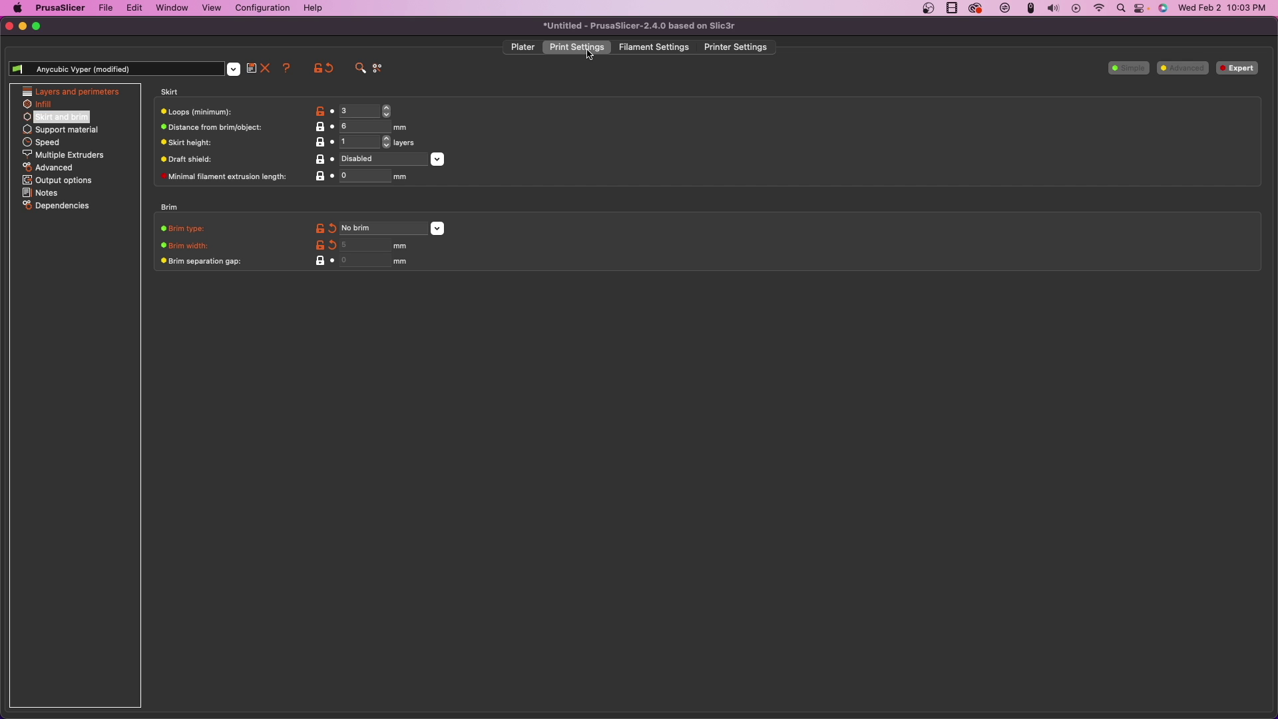
click(83, 93)
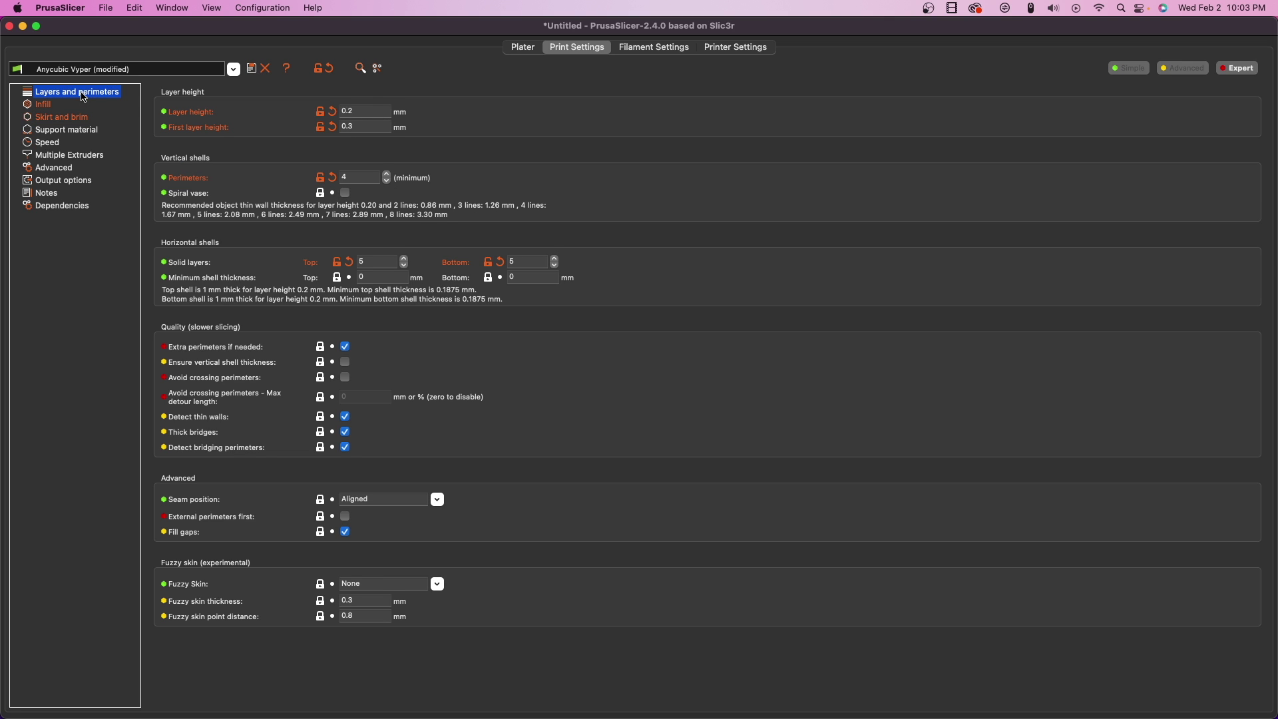
click(356, 108)
click(358, 126)
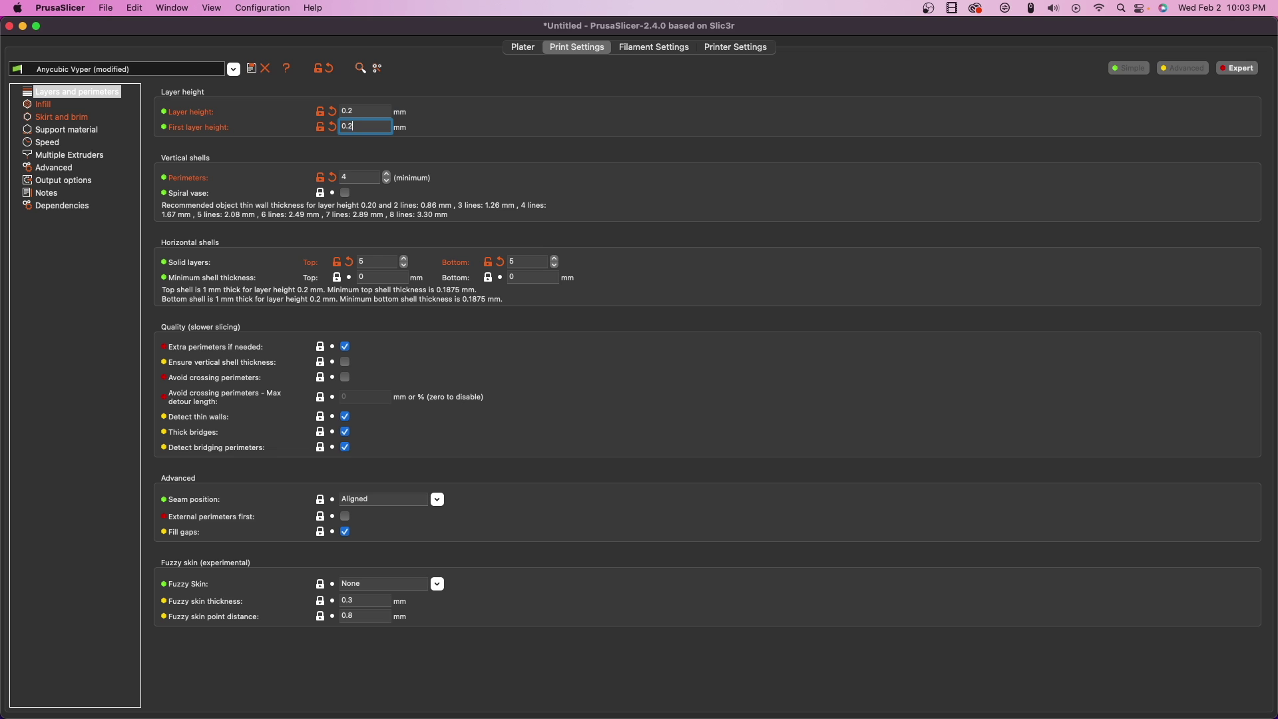
click(599, 91)
Select the Generic-Cylinder and try a 0.2 mm height, undoing the resulting uniform shrink
click(525, 48)
drag(734, 238, 736, 258)
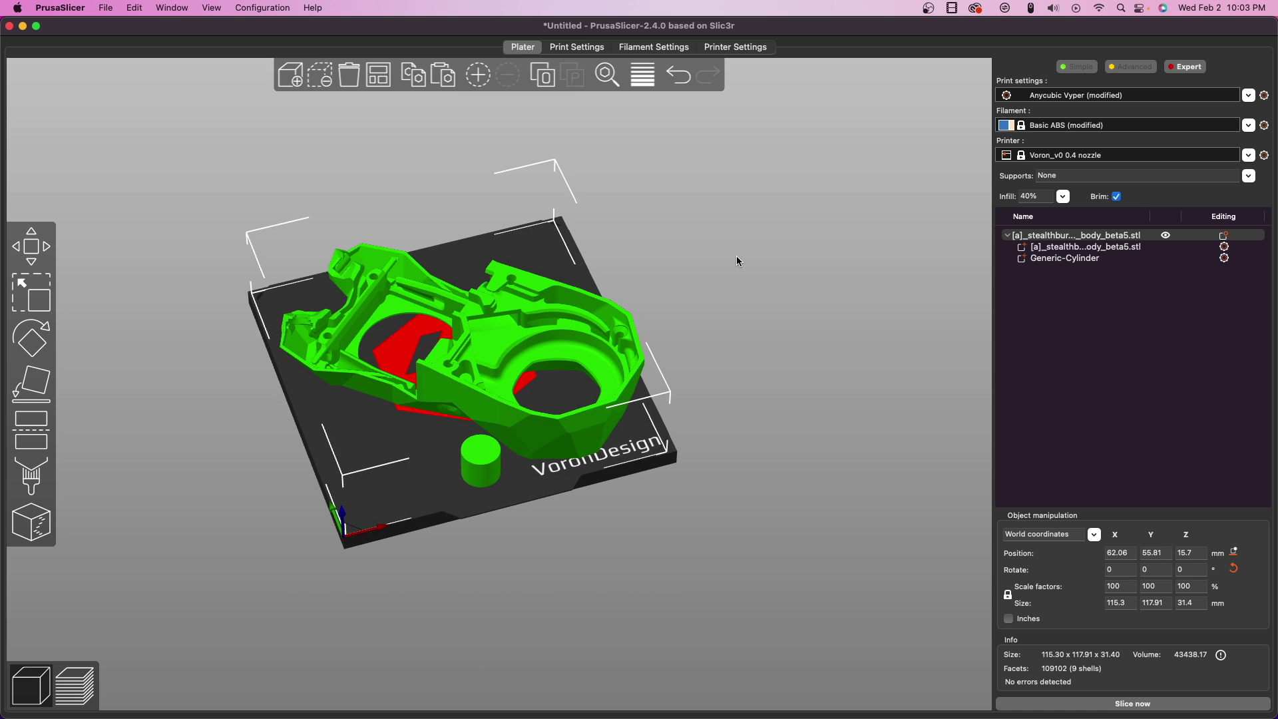
scroll(426, 492, up, 3)
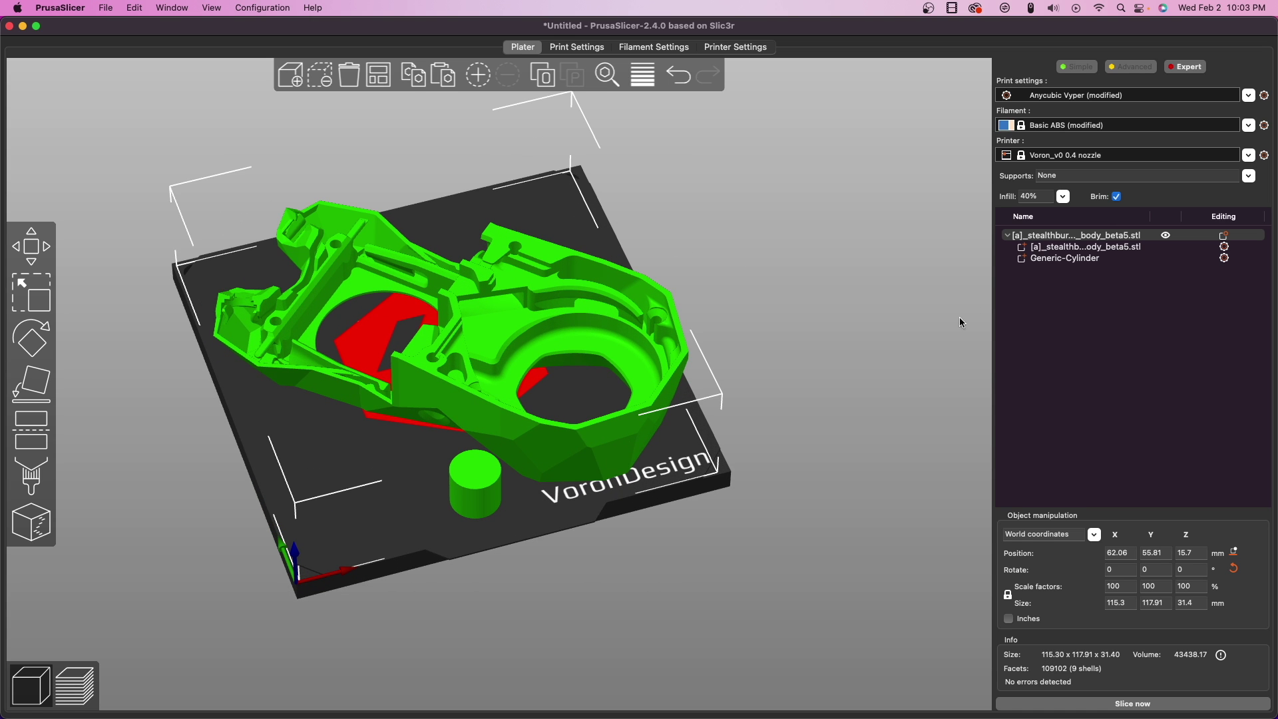
click(1071, 259)
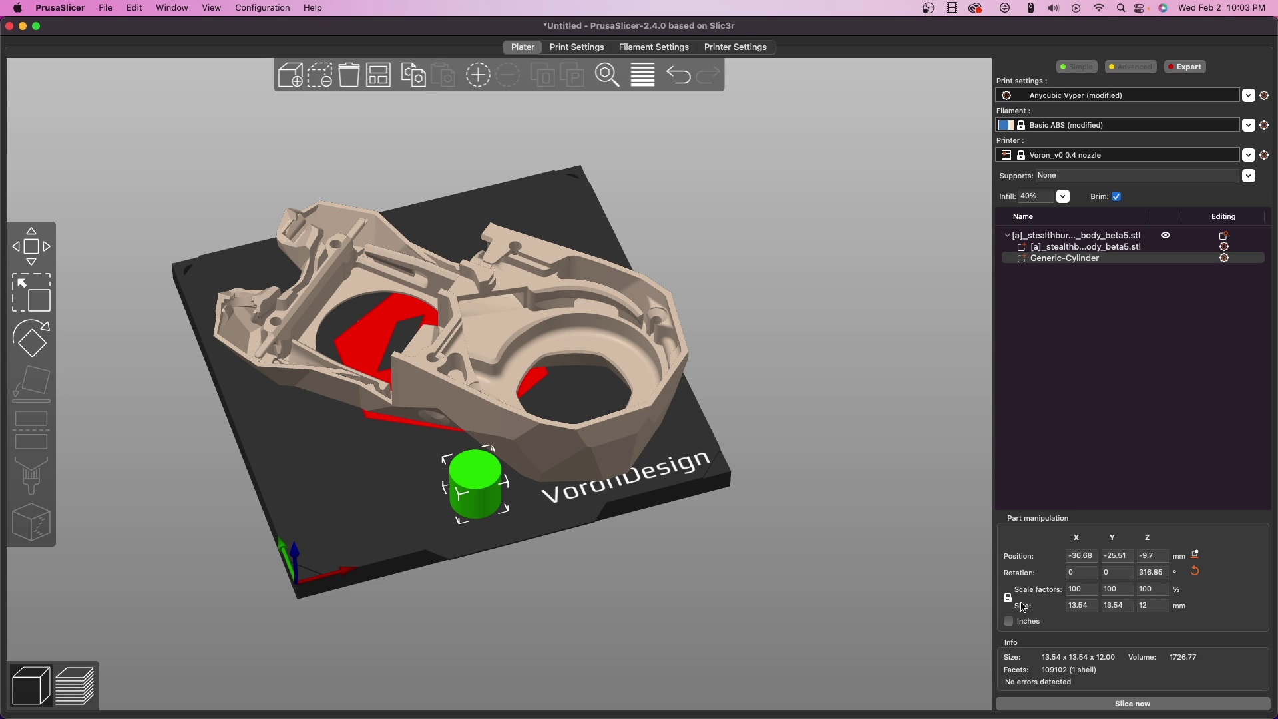
click(1155, 606)
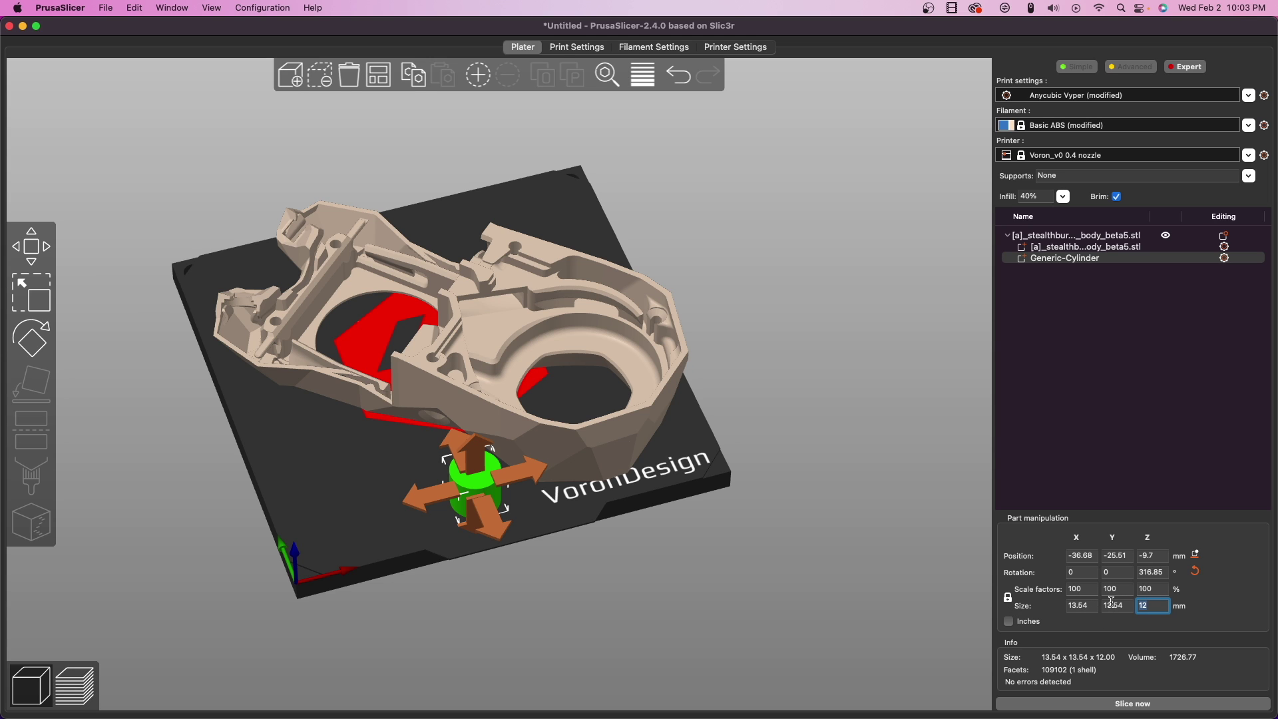
text(0.2)
key(Return)
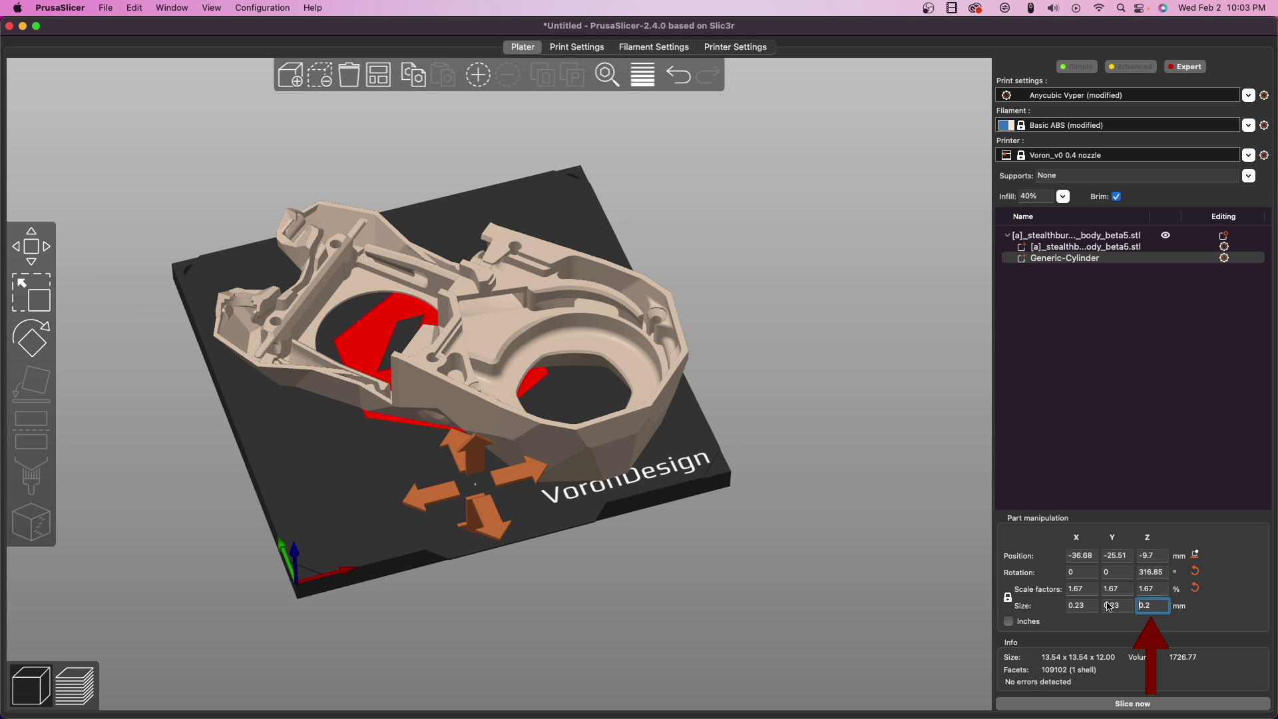
key(super+z)
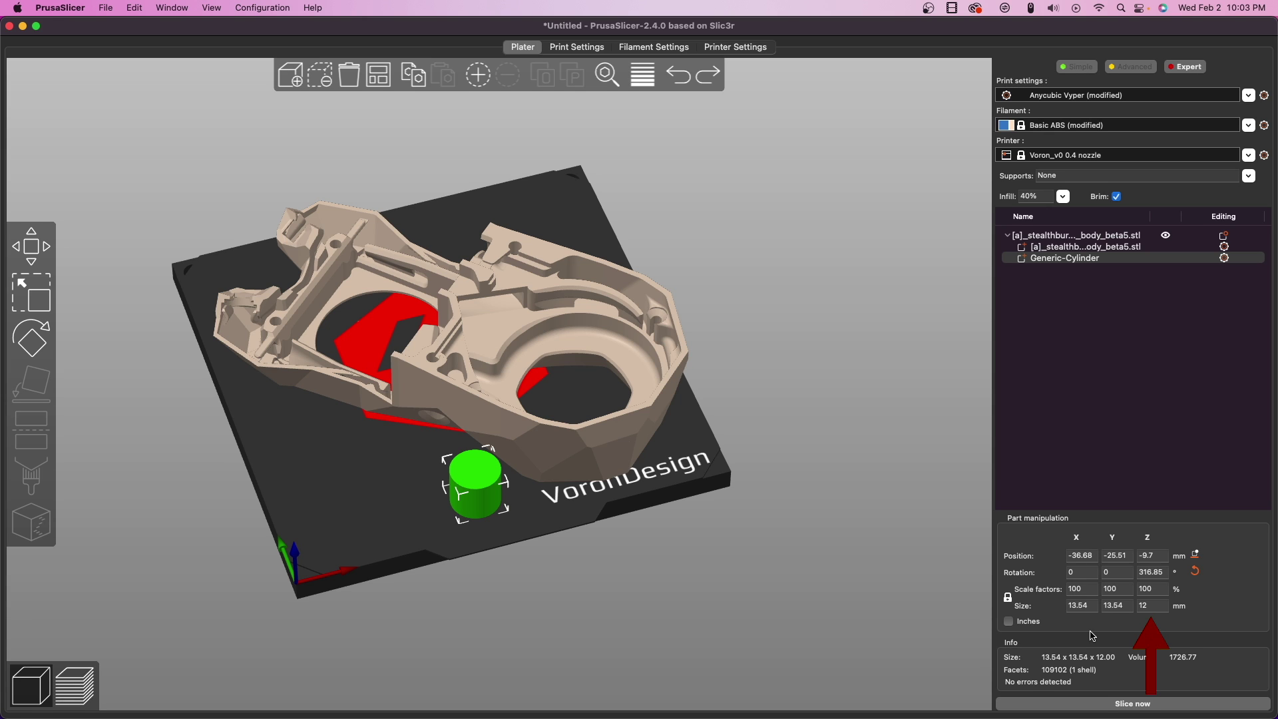
Unlock the scale lock and set only the cylinder's Z size to 0.2 mm
click(1011, 599)
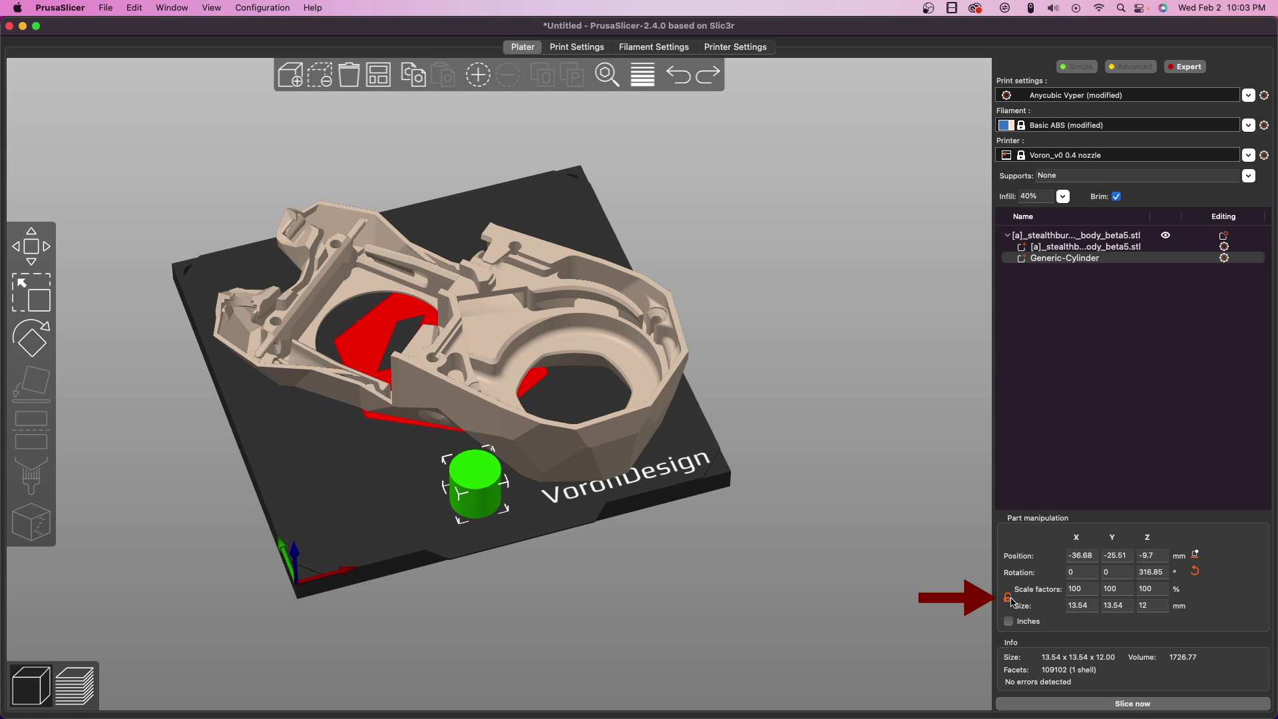
click(1145, 607)
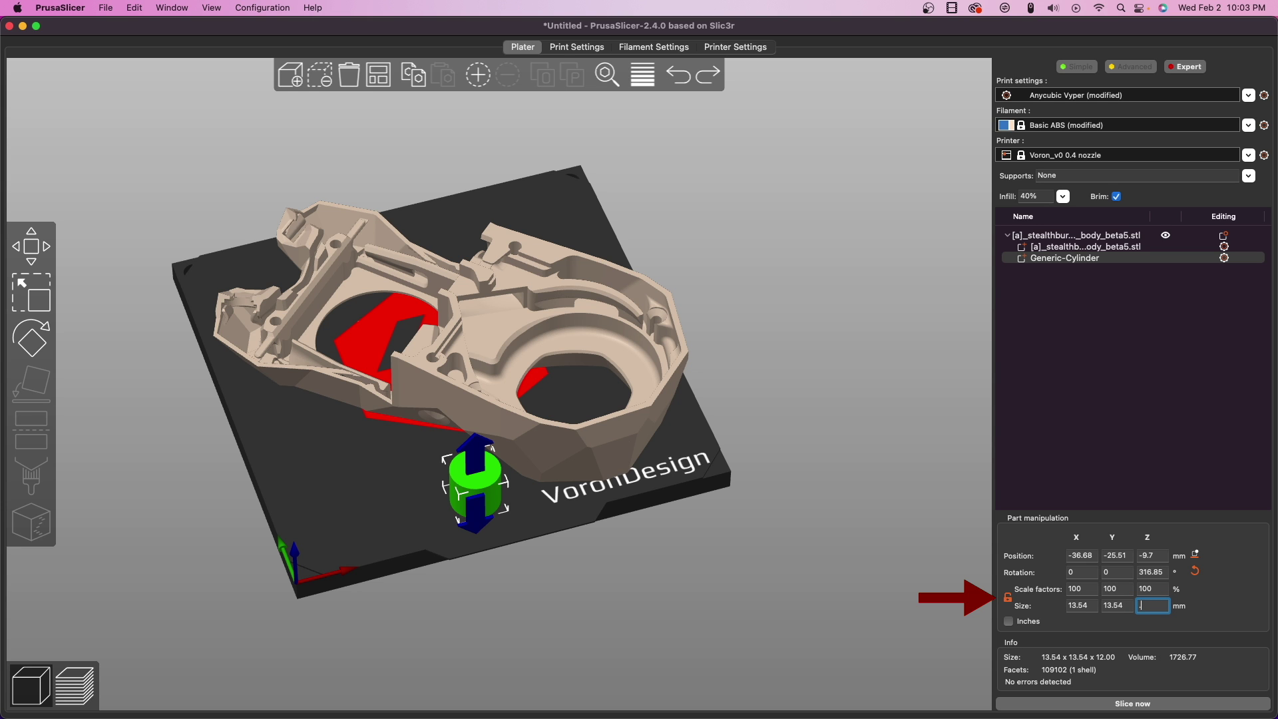
key(Return)
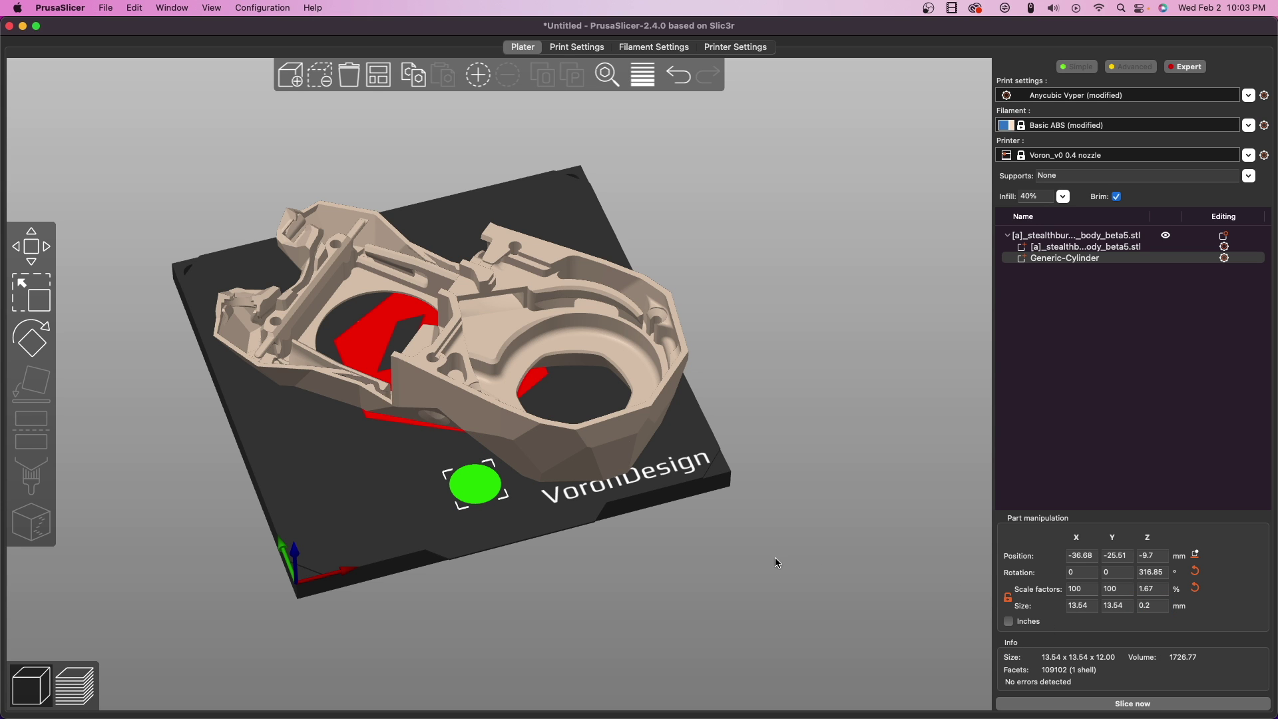
drag(775, 557, 770, 497)
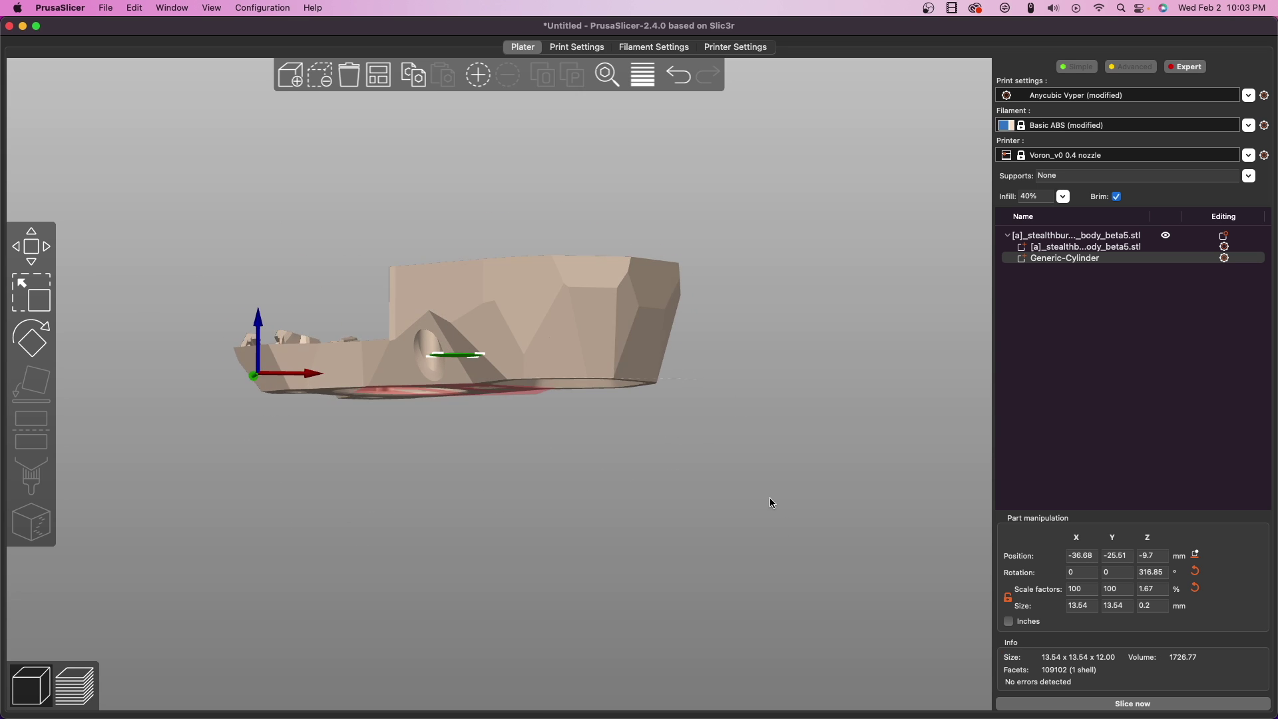
Drop the flat disc to the bed and drag it under a corner of the Stealthburner body
drag(685, 372, 715, 404)
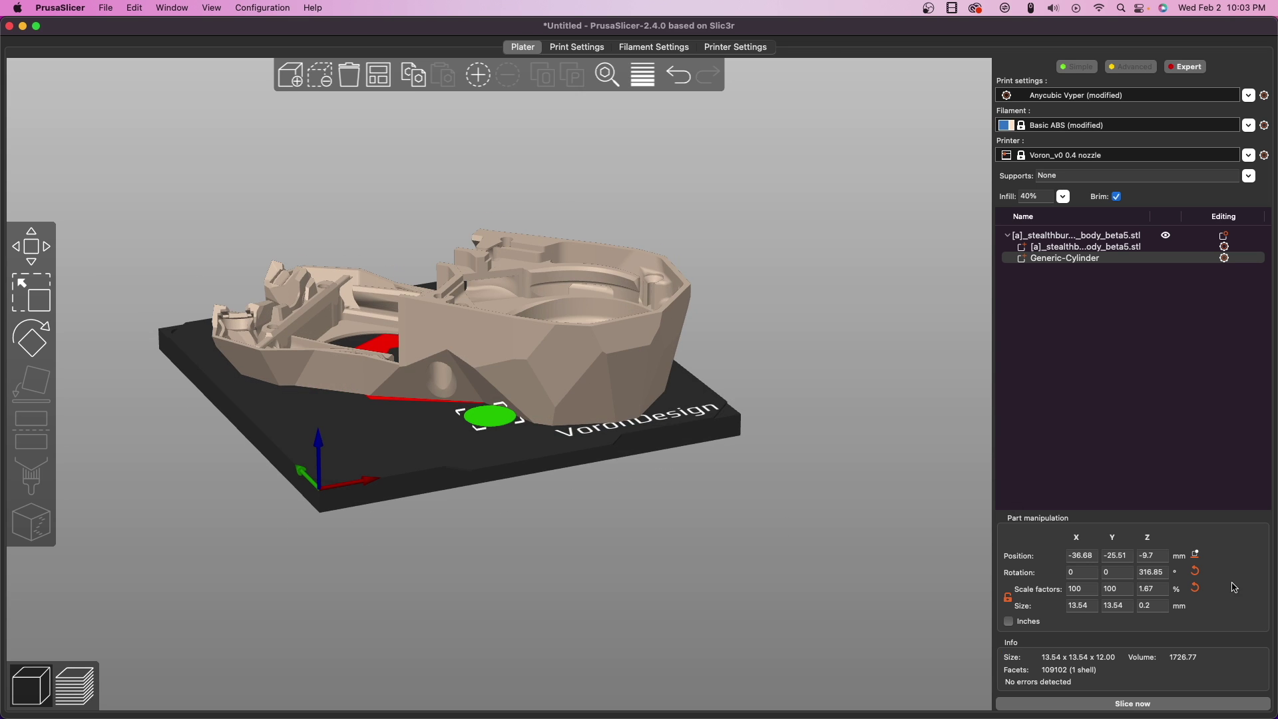
click(1198, 558)
drag(893, 472, 854, 508)
drag(384, 461, 446, 465)
drag(465, 250, 502, 275)
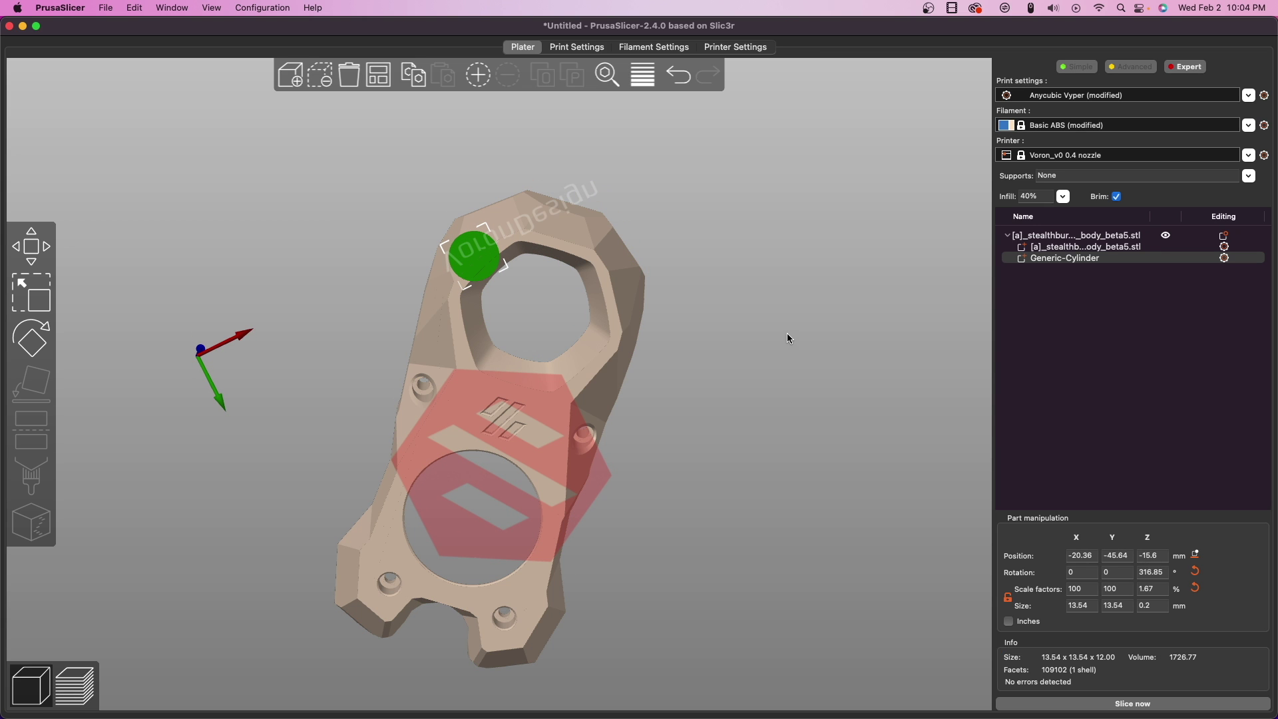
Paste four more copies of the disc mouse ear and place them along the body's top edge
key(super+c)
key(super+v)
drag(471, 255, 539, 256)
key(super+v)
key(3)
key(super+v)
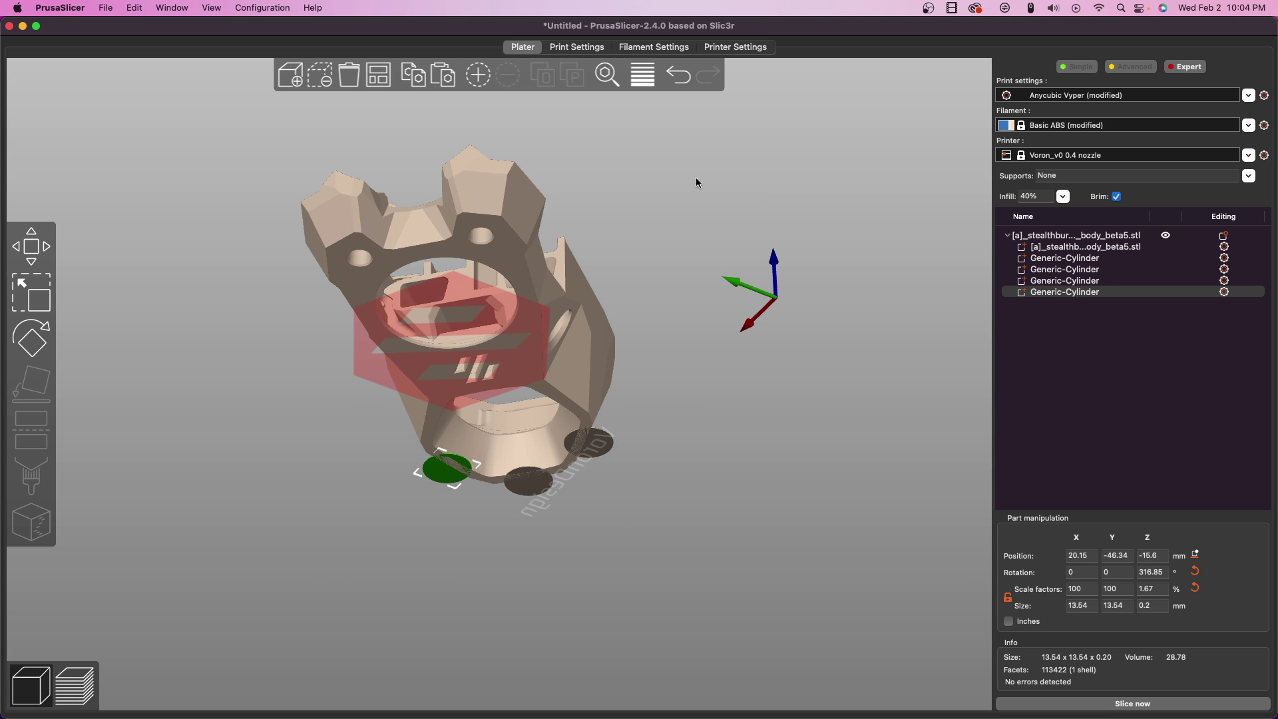
drag(696, 177, 697, 195)
drag(445, 458, 336, 286)
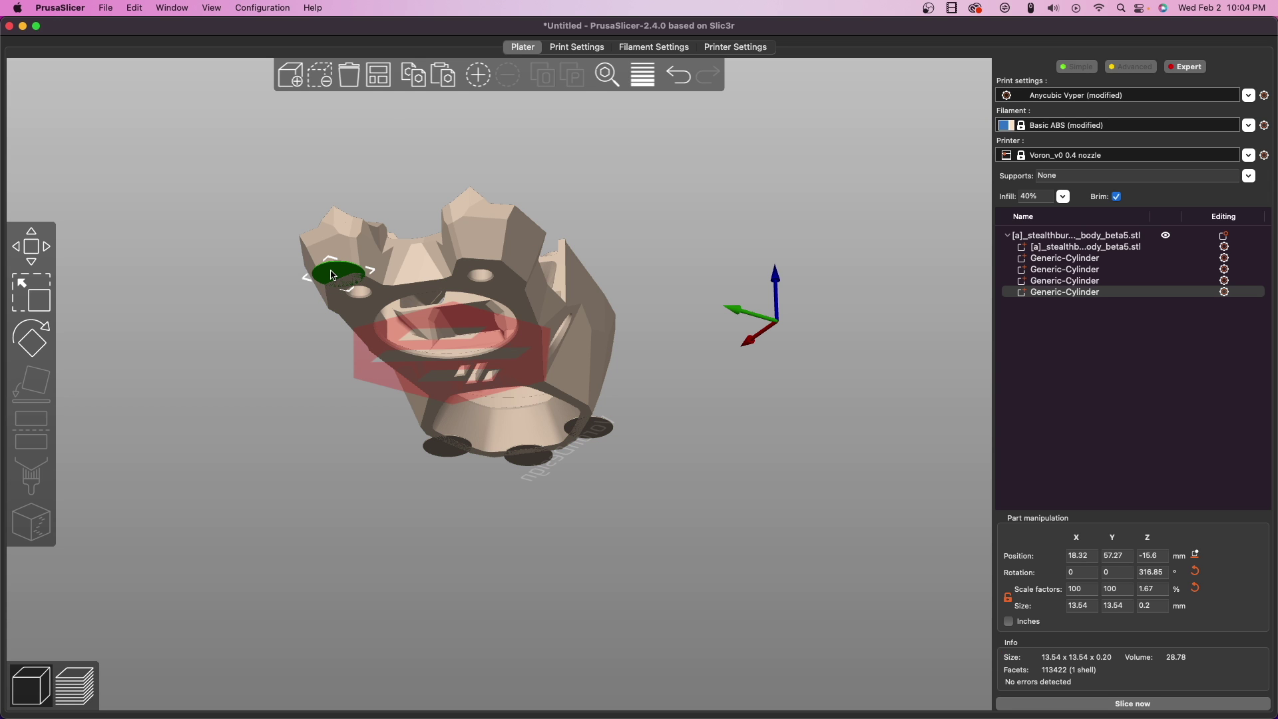
key(ctrl+v)
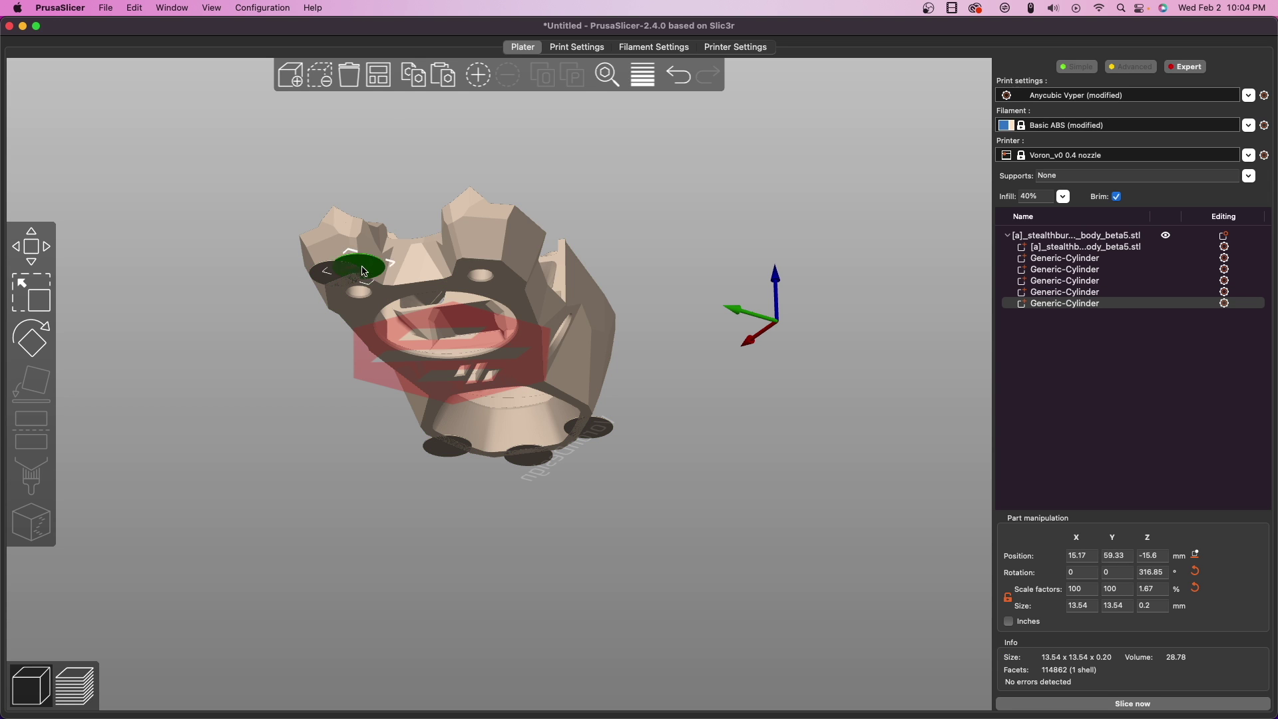
drag(481, 248, 488, 261)
drag(833, 184, 875, 258)
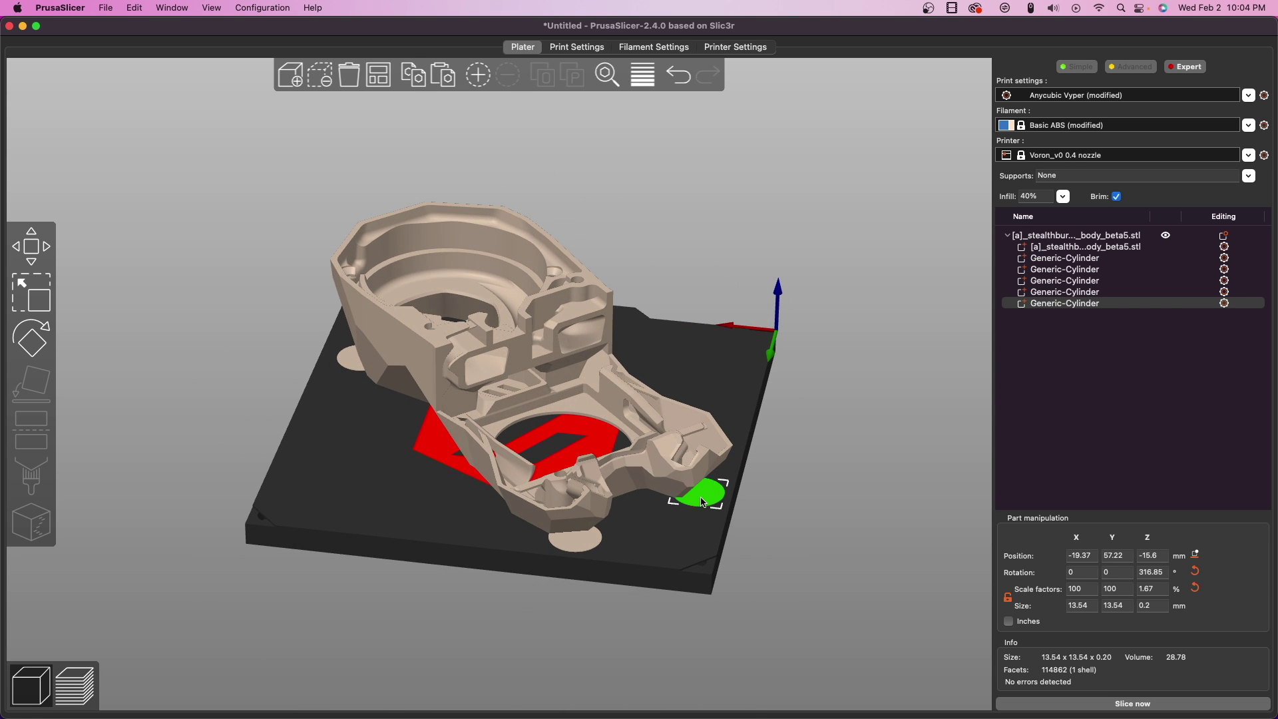
Nudge one cylinder mouse ear's Y position from 57.8 to 55.66
click(707, 500)
click(1078, 293)
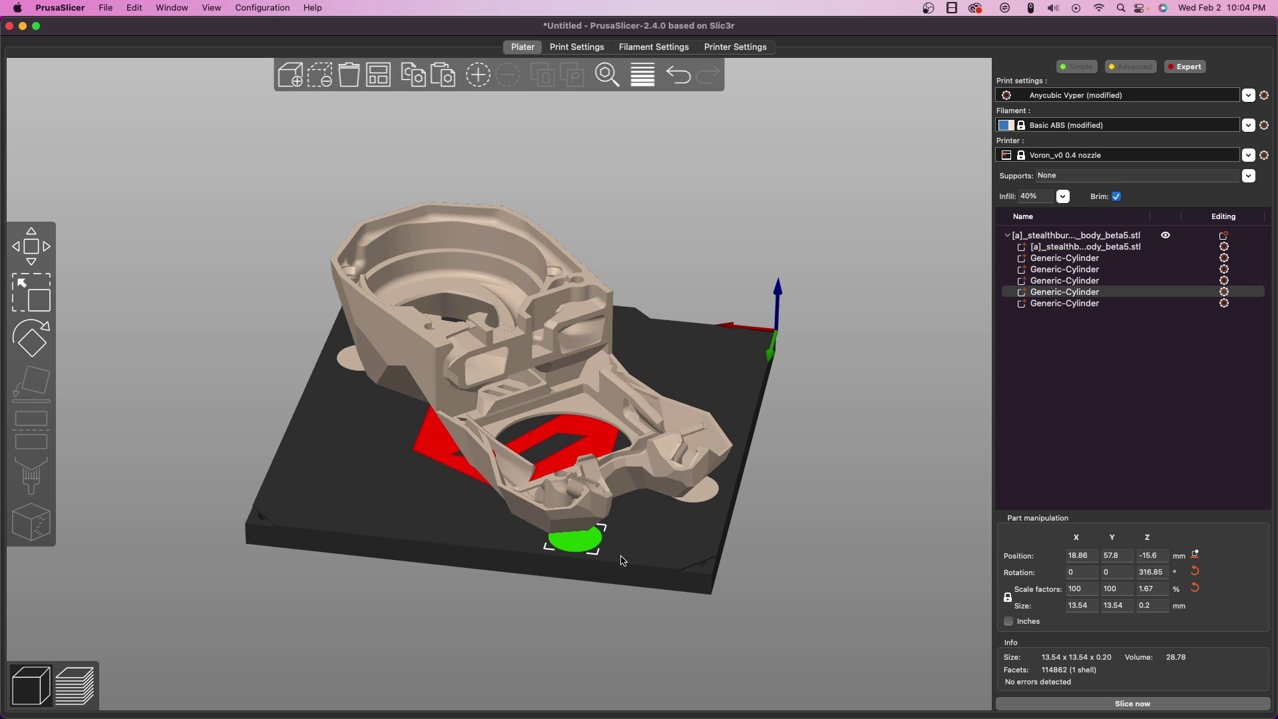
drag(594, 551, 586, 545)
drag(859, 446, 733, 258)
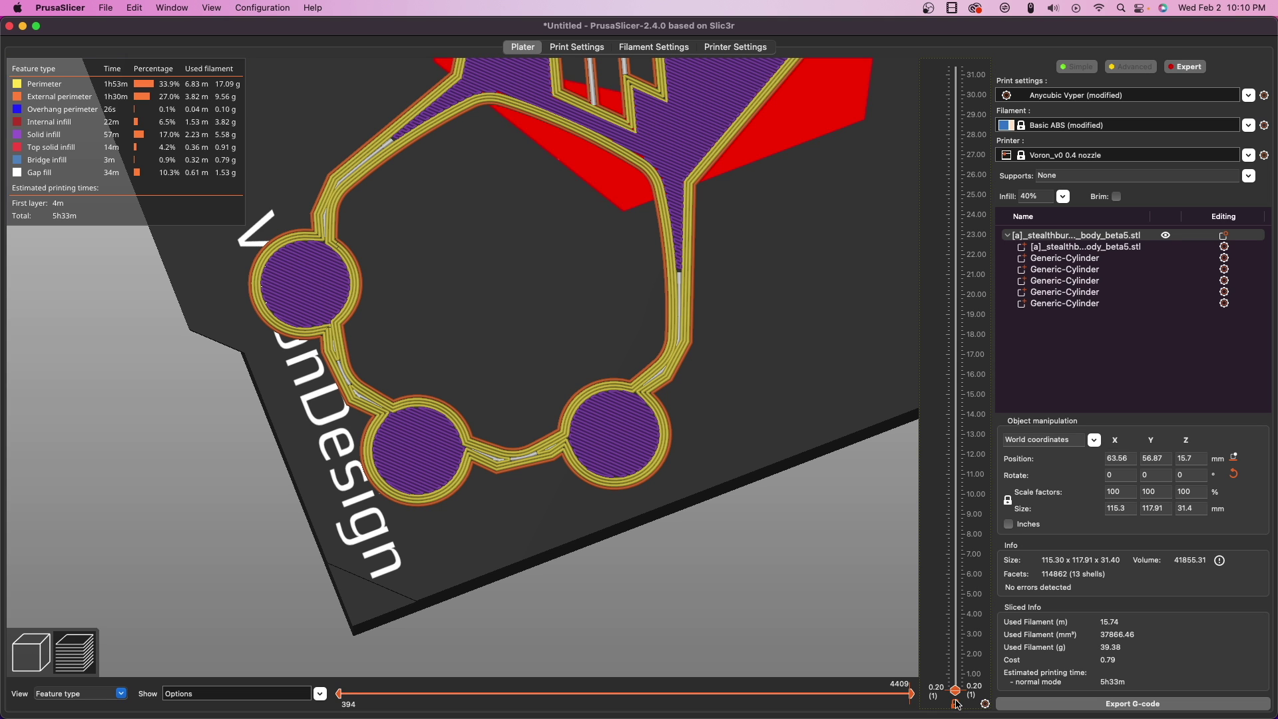
Step the preview to layer 2, view the whole sliced model, and export the G-code
drag(959, 696, 960, 590)
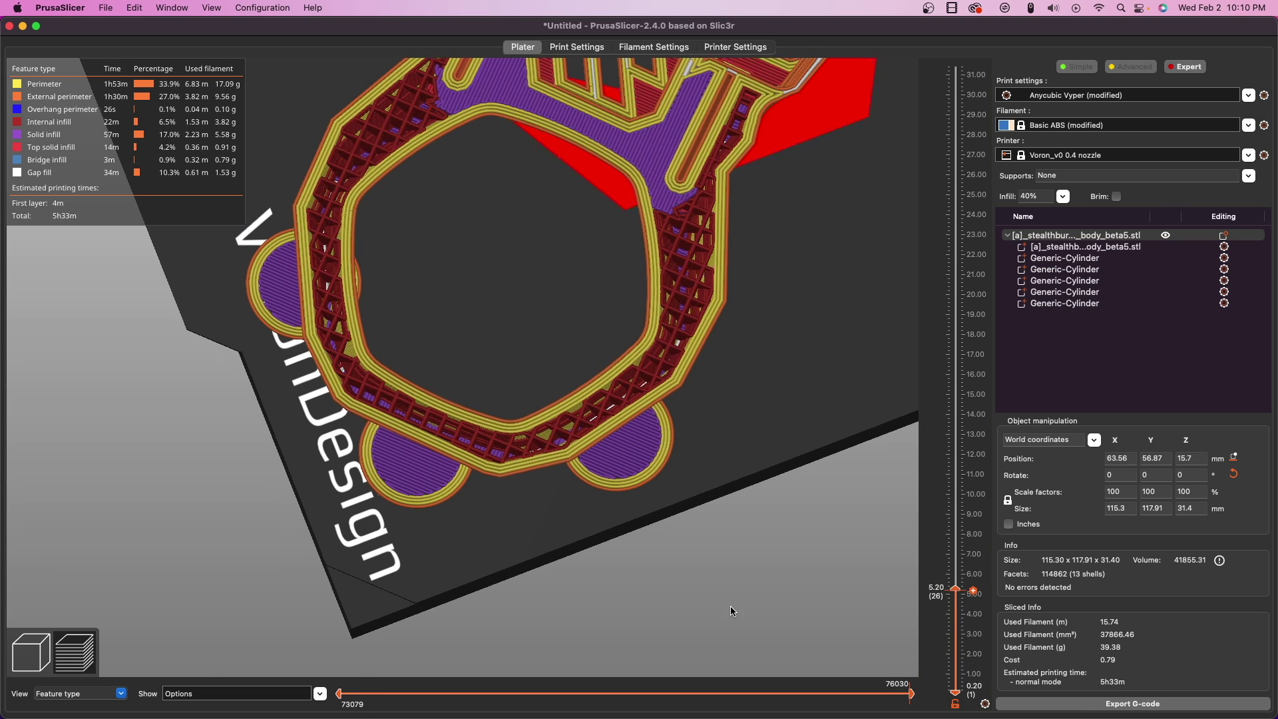
scroll(730, 605, down, 5)
drag(729, 605, 741, 355)
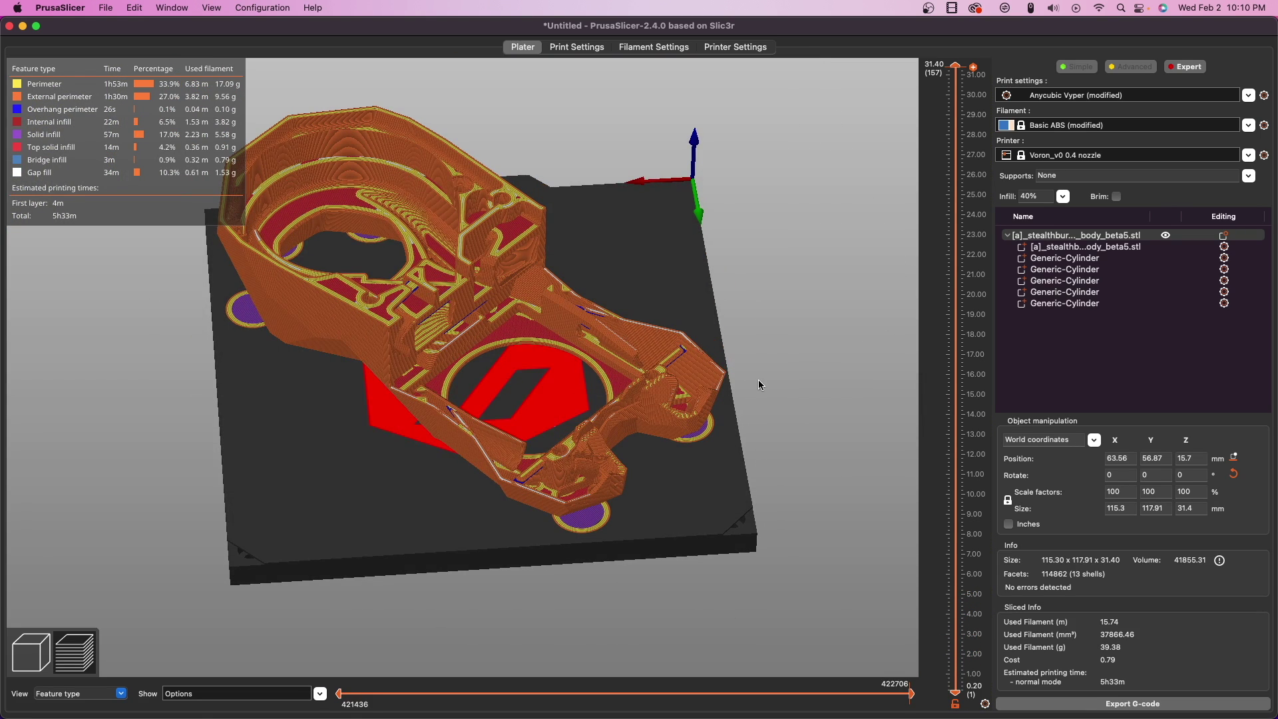
click(1126, 705)
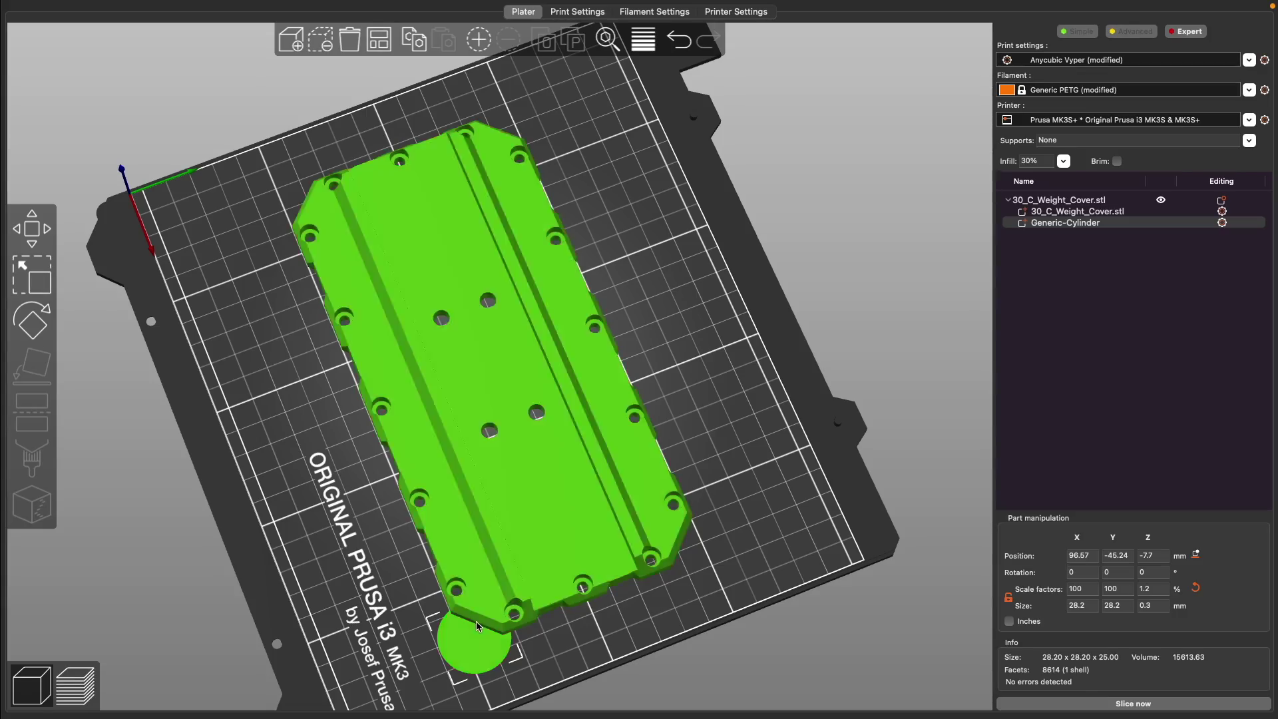
Paste a duplicate of the cylinder mouse ear for the weight cover
key(ctrl+v)
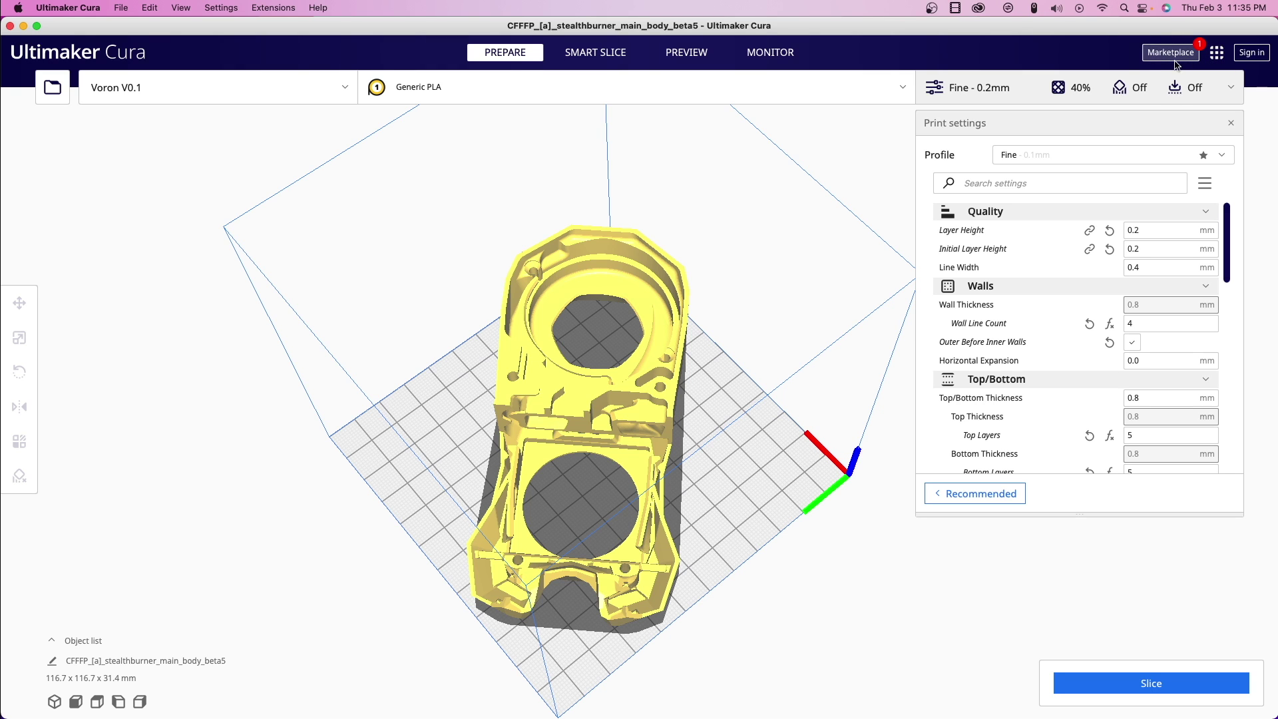
Install the TabAntiWarping plugin from the Marketplace, accept its license, and restart Cura
click(1175, 59)
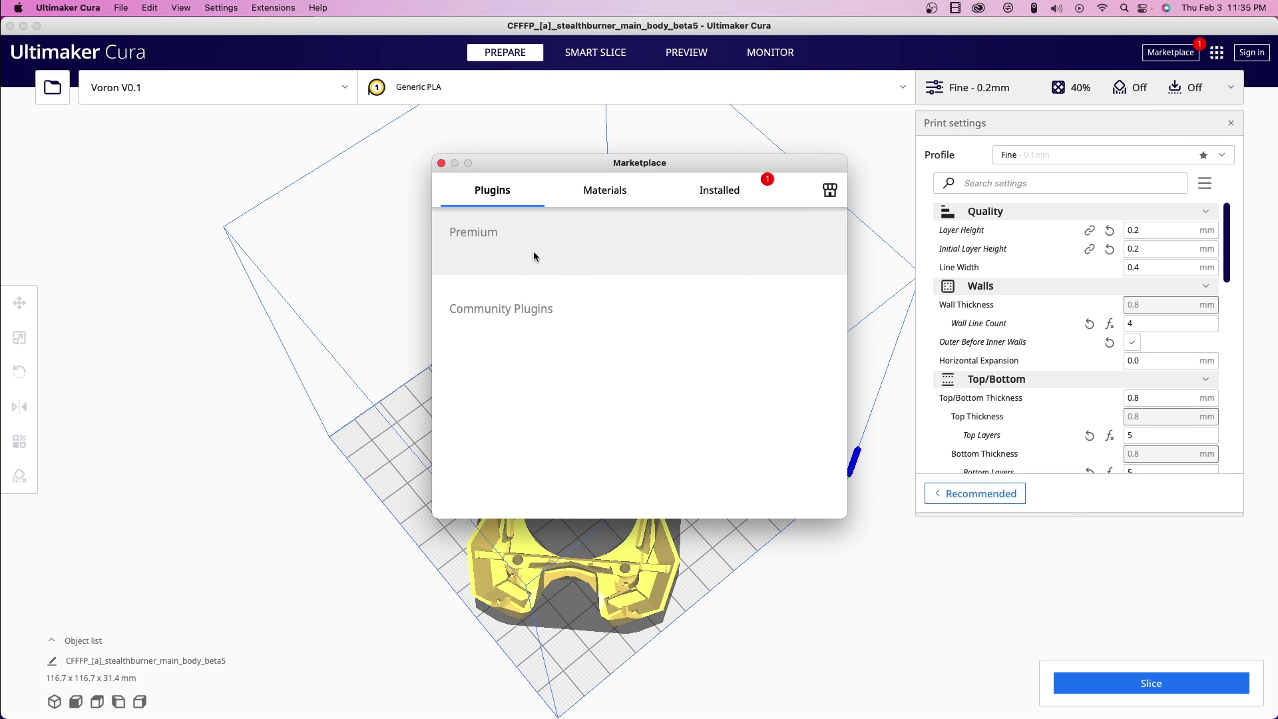
scroll(612, 372, down, 3)
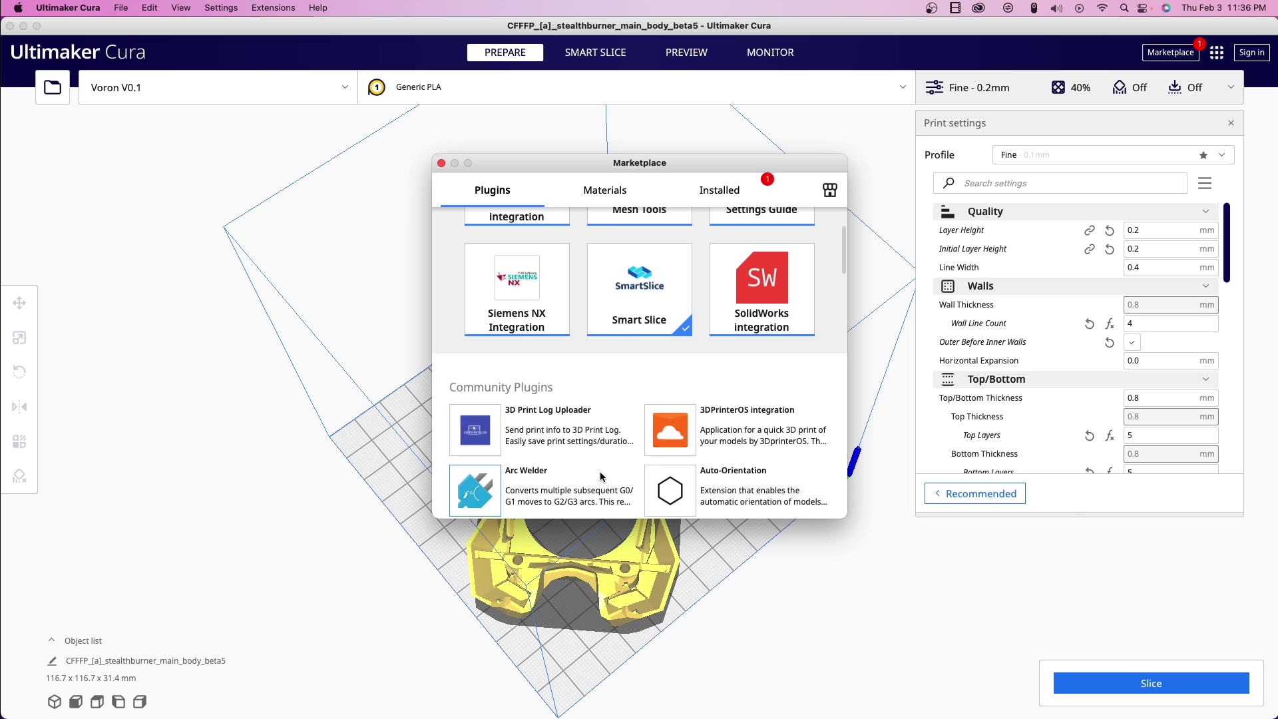
scroll(626, 330, down, 5)
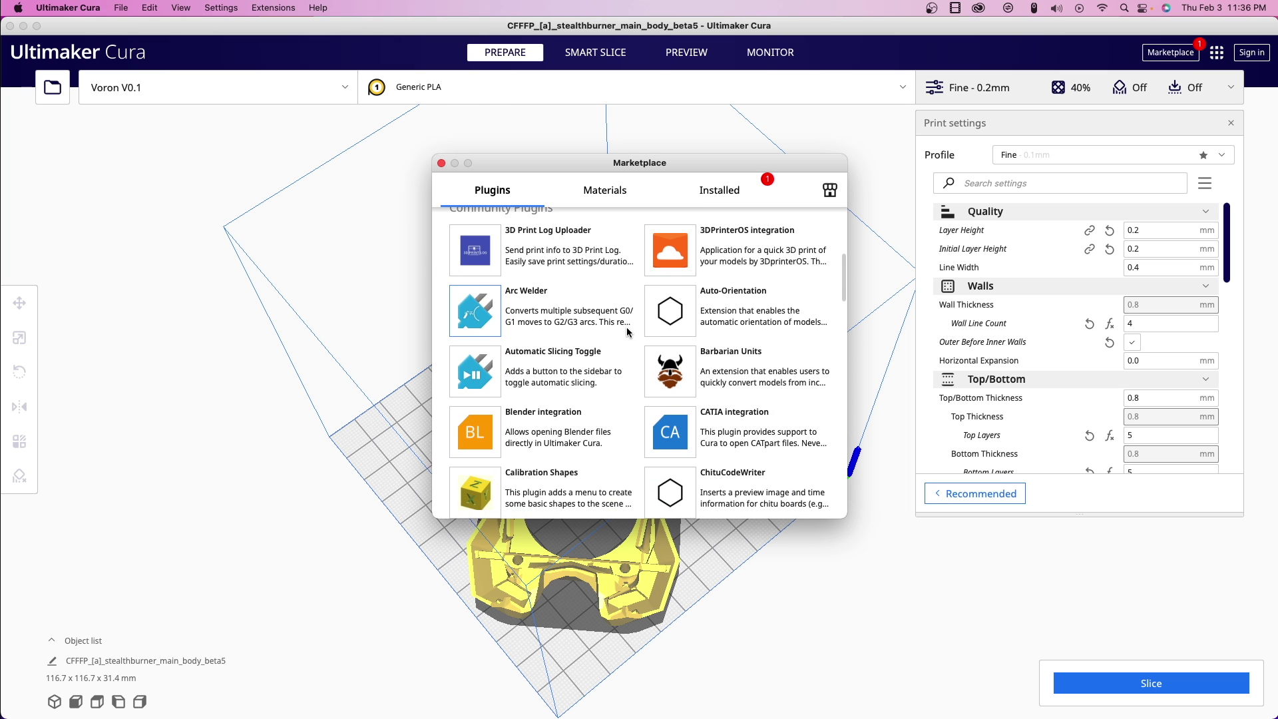
scroll(628, 331, down, 10)
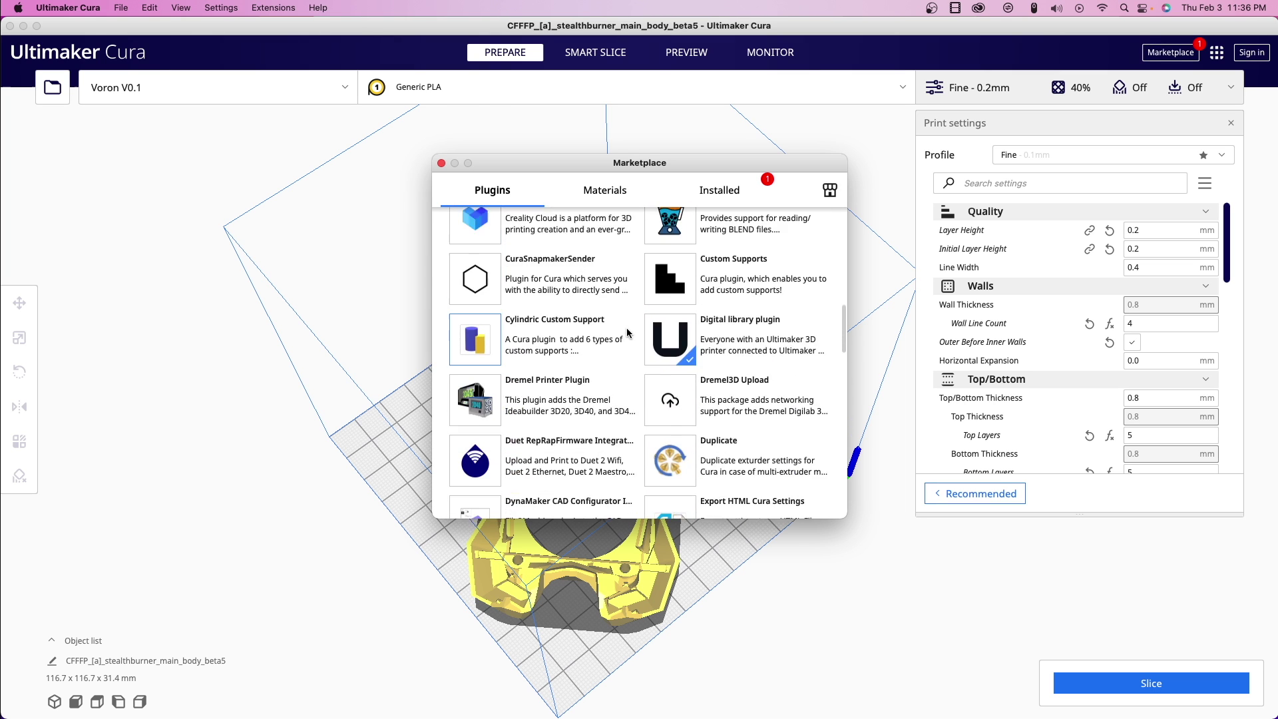
scroll(627, 332, down, 15)
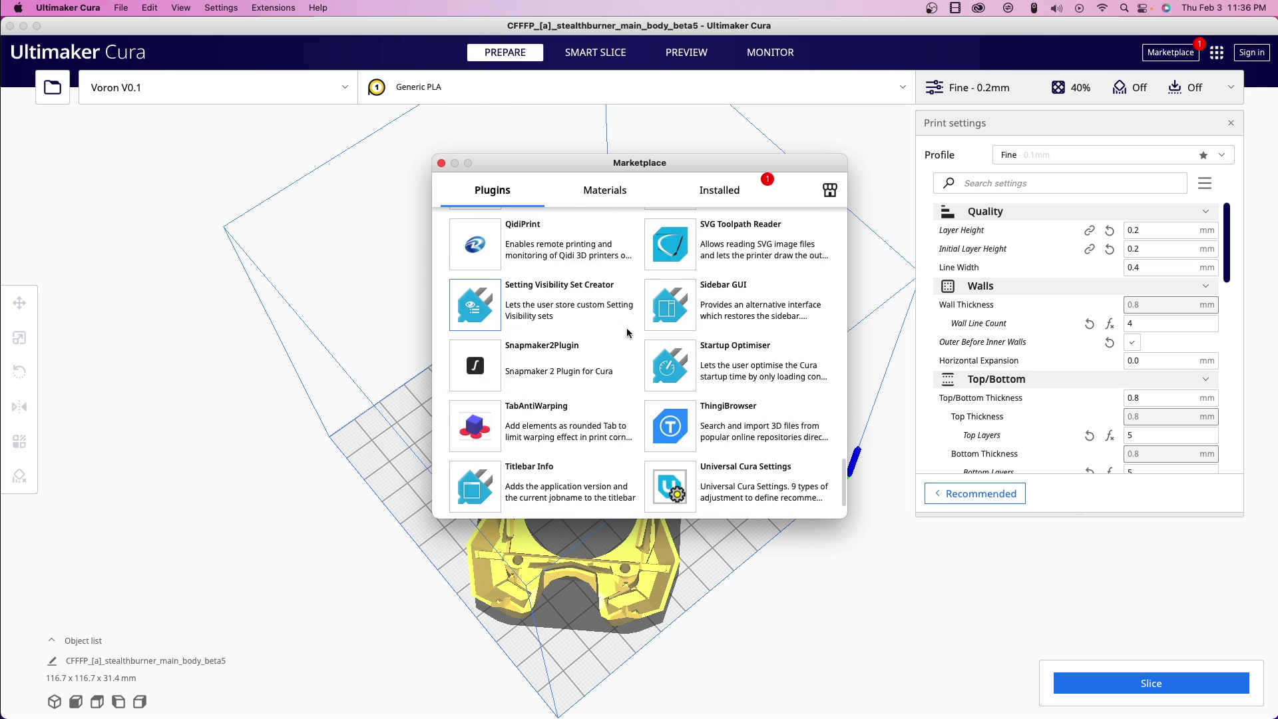
click(473, 433)
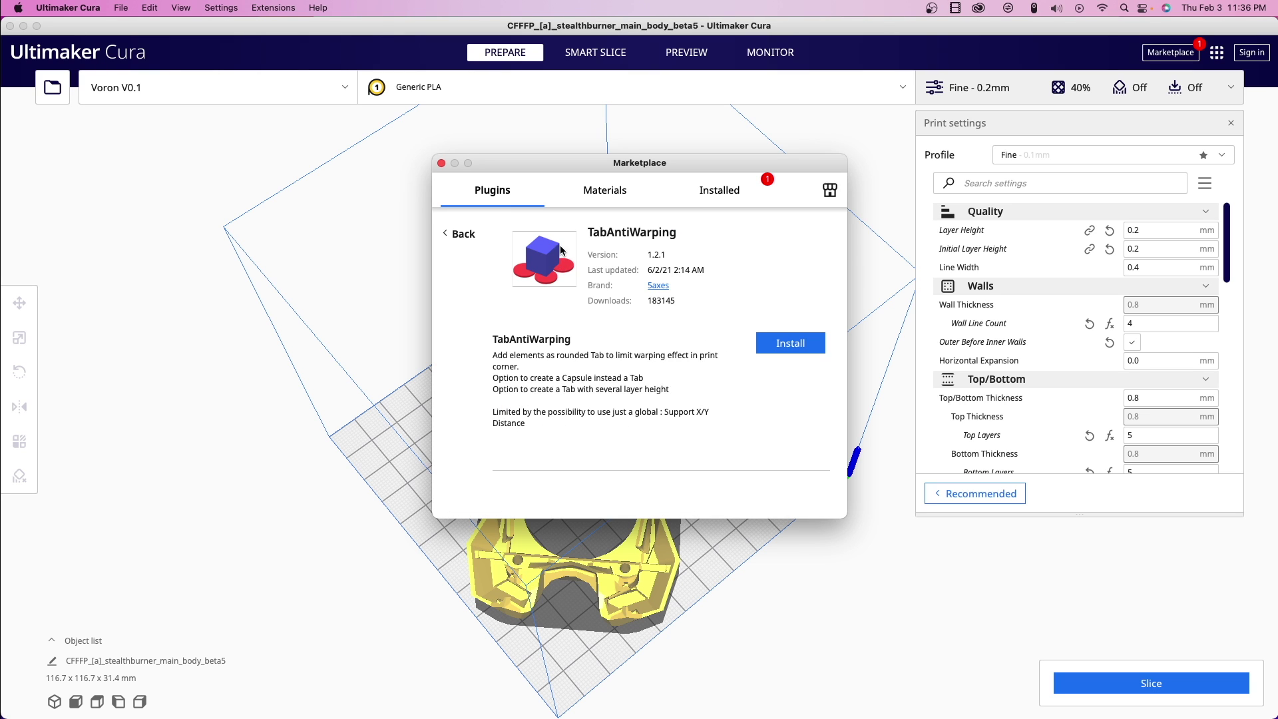
click(791, 343)
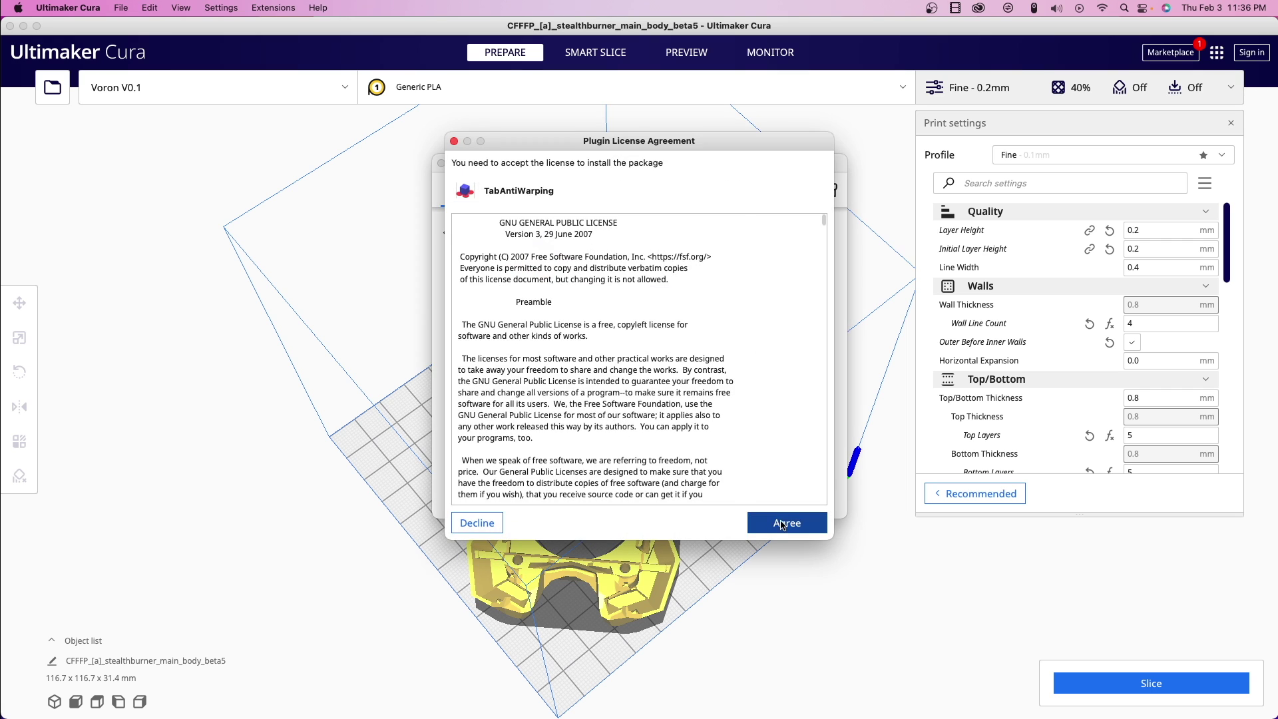
click(781, 522)
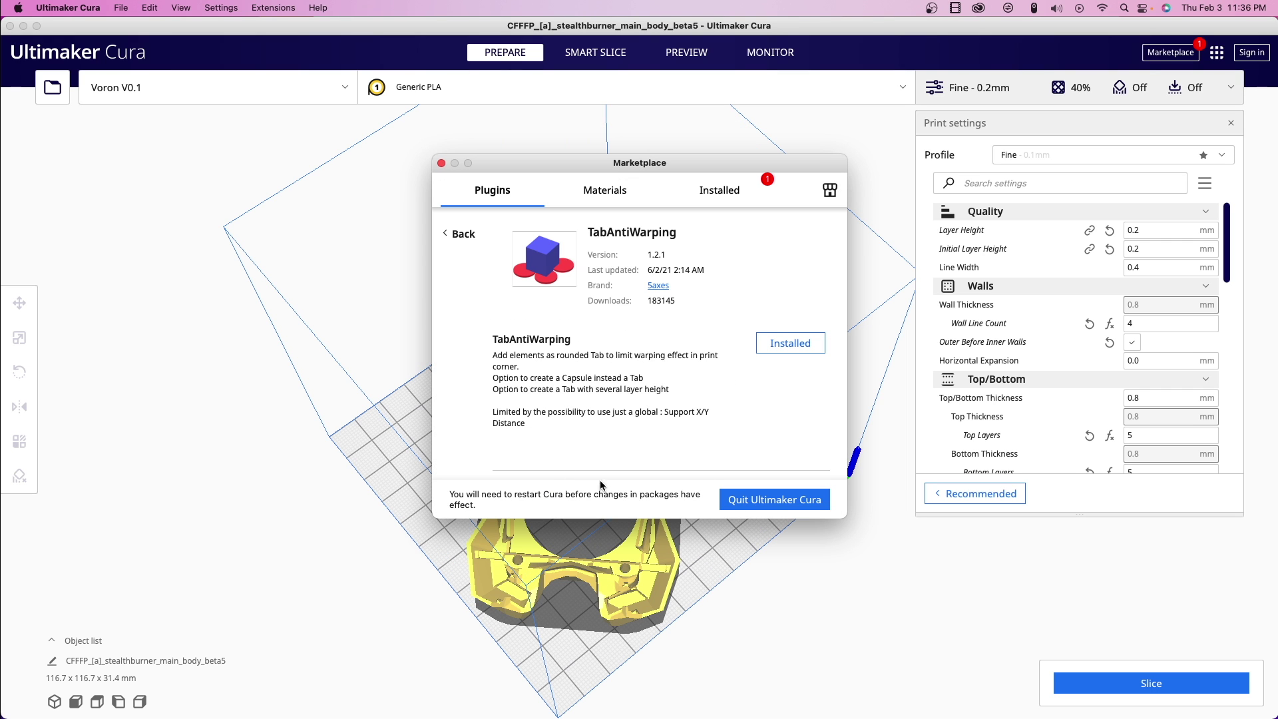
click(758, 501)
click(589, 375)
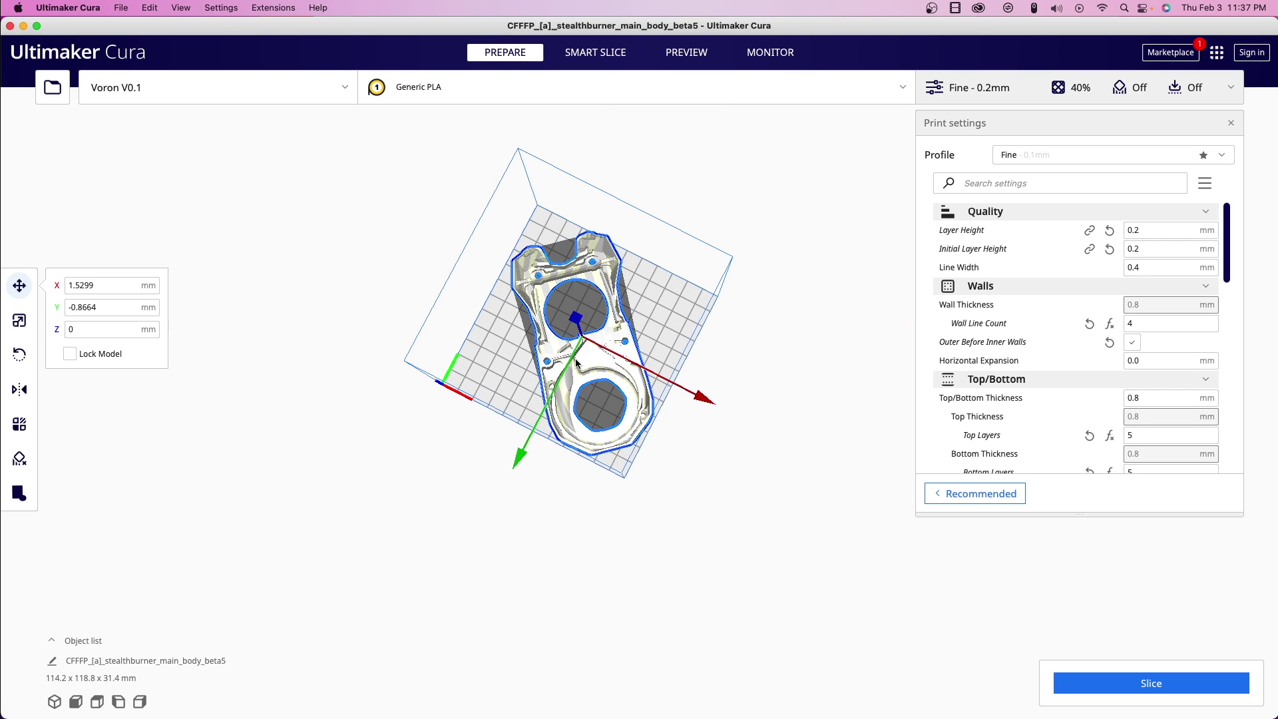
Place three 10 mm, single-layer anti-warping tabs along the Stealthburner body's edges
click(774, 468)
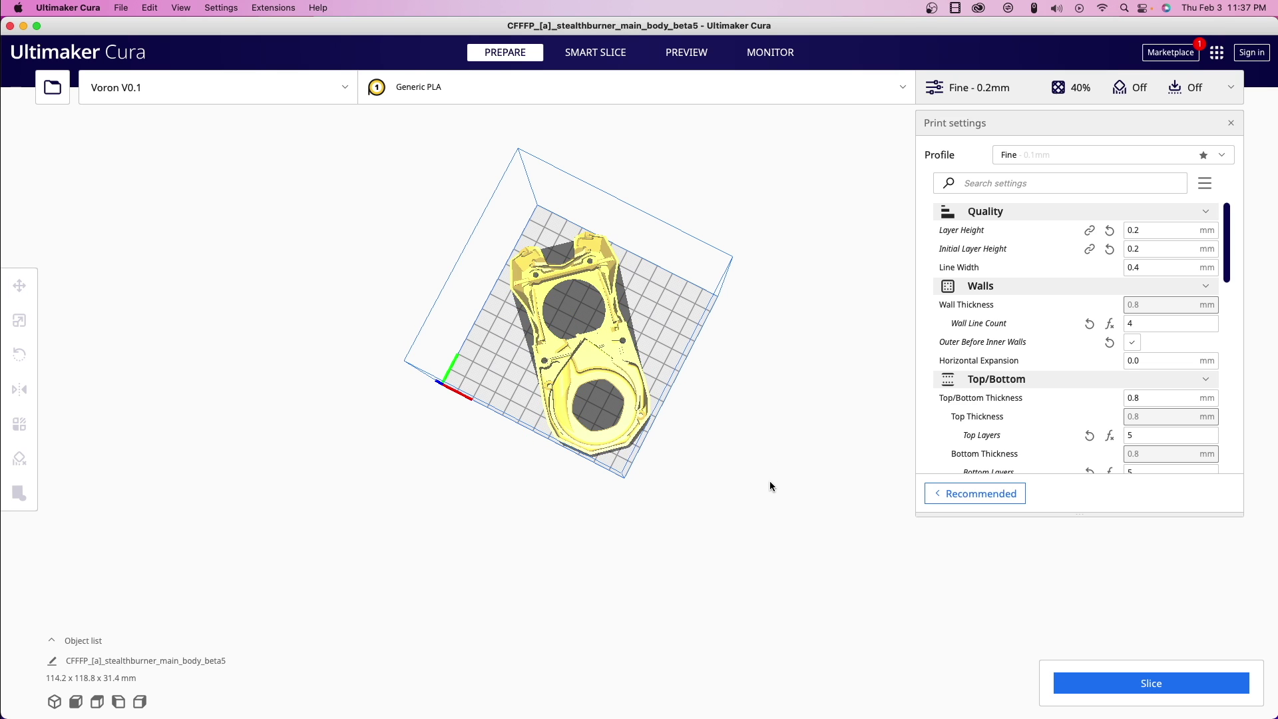
right_drag(769, 480, 854, 396)
click(612, 429)
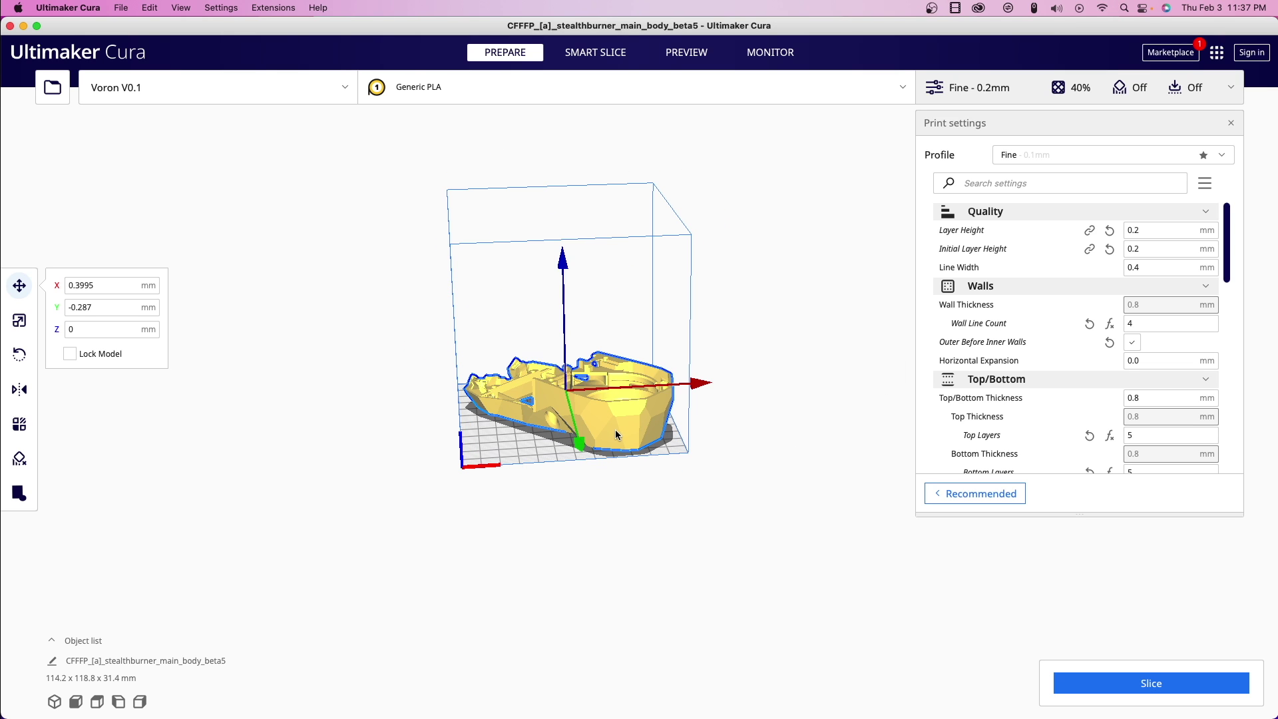
click(18, 494)
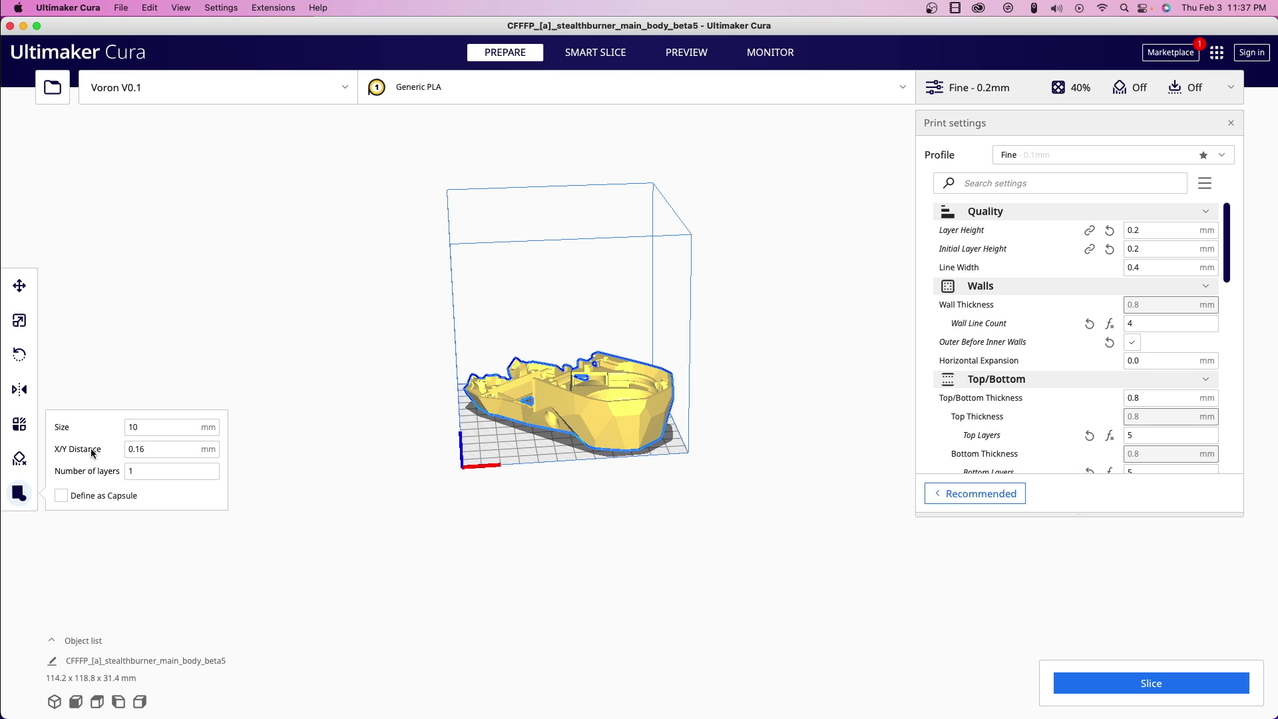
click(509, 323)
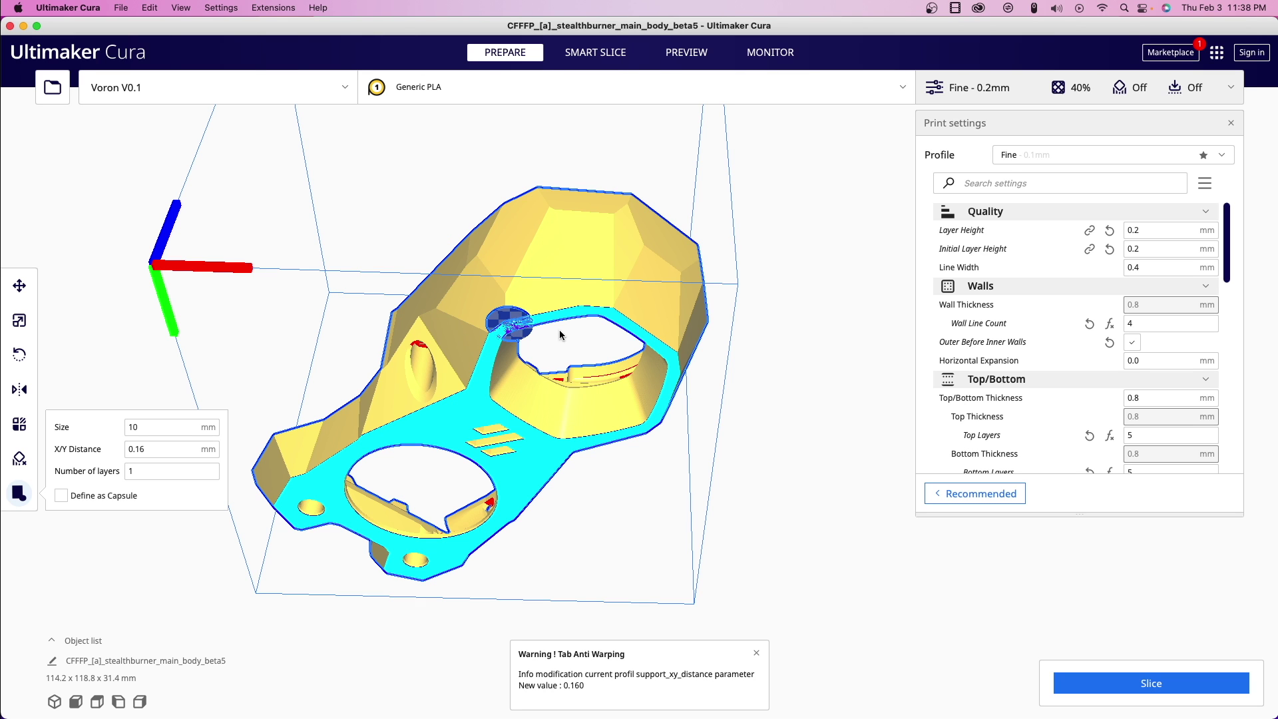
click(641, 336)
click(649, 423)
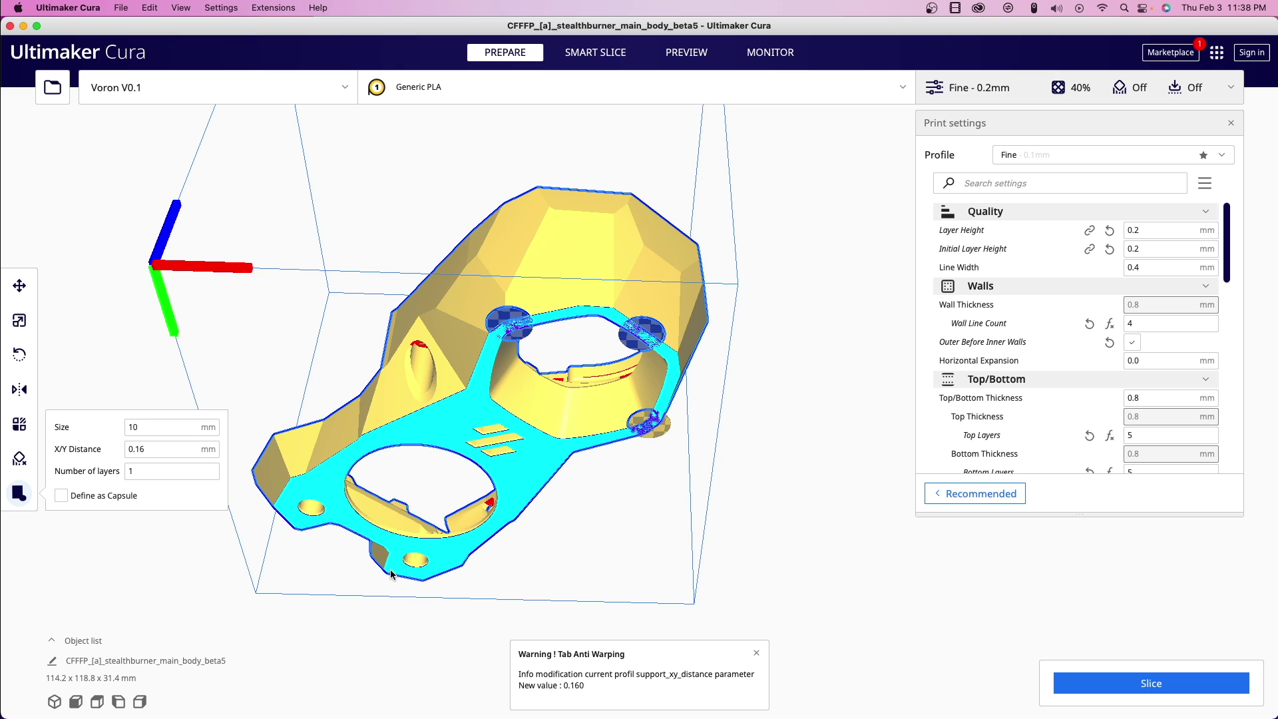
click(288, 332)
click(300, 530)
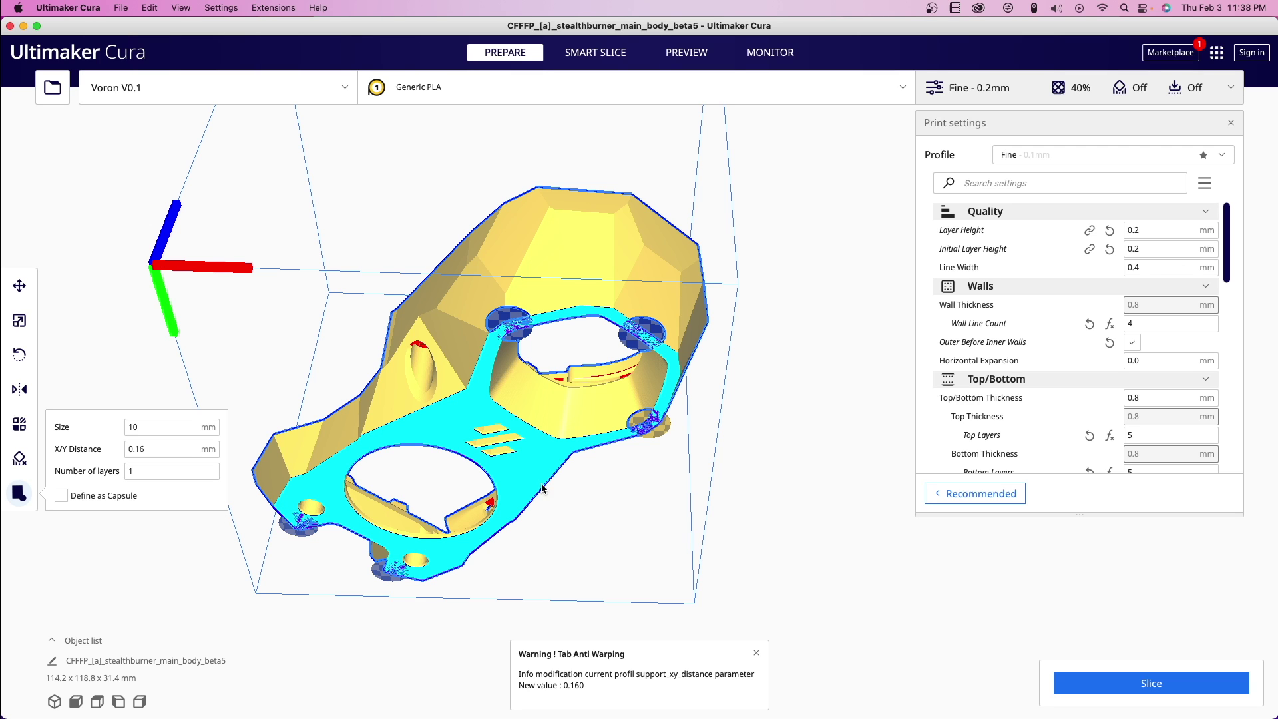
click(772, 331)
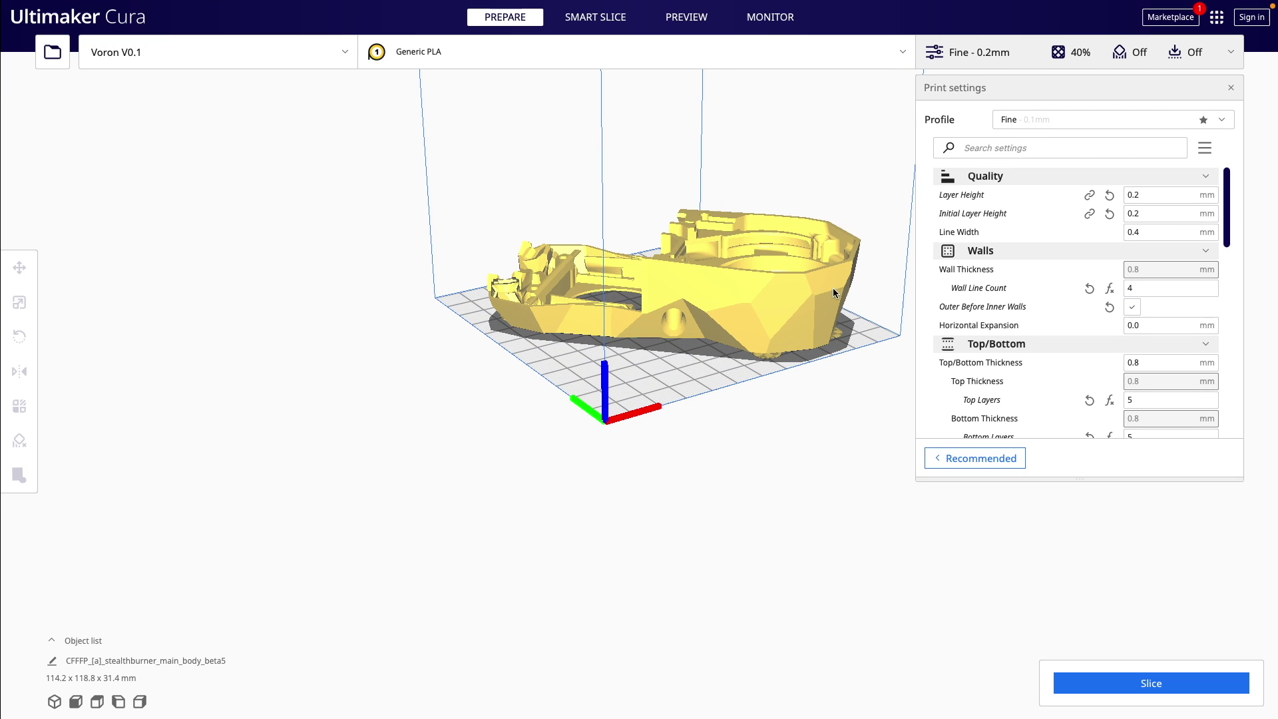
Search the settings for 'support brim' and make Enable Support Brim visible
click(813, 294)
scroll(1143, 333, down, 10)
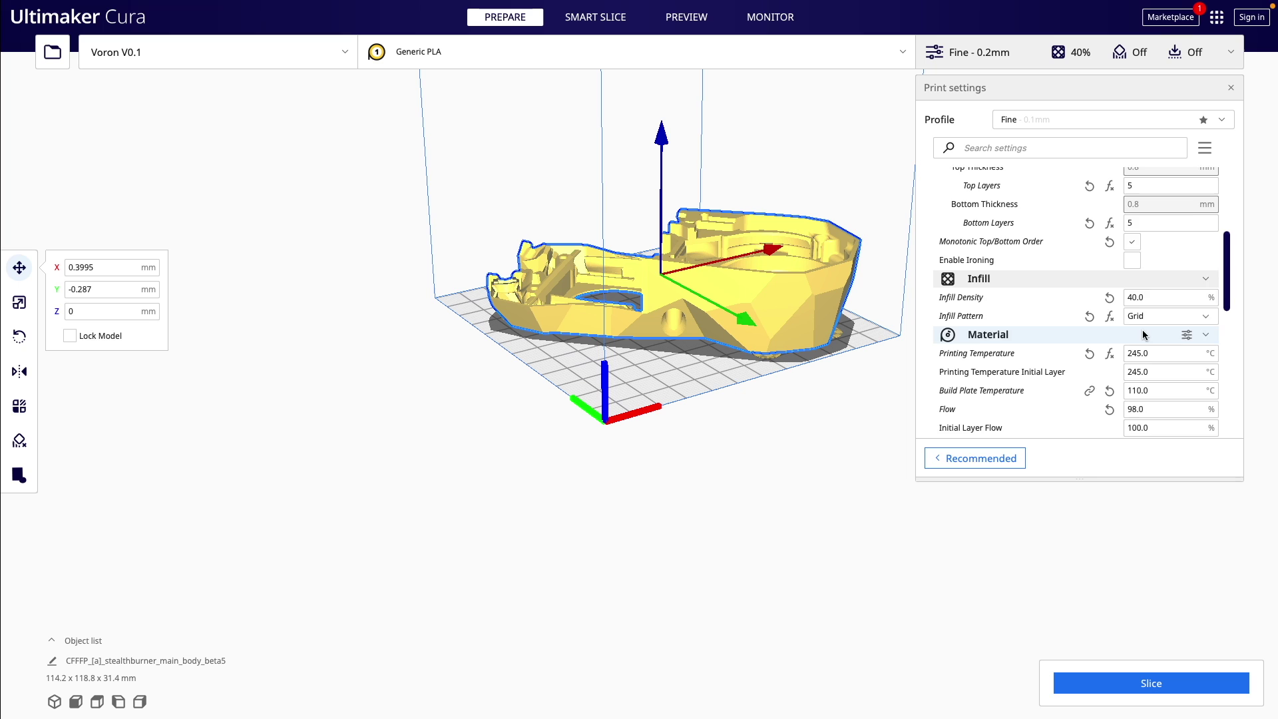
scroll(1143, 333, down, 8)
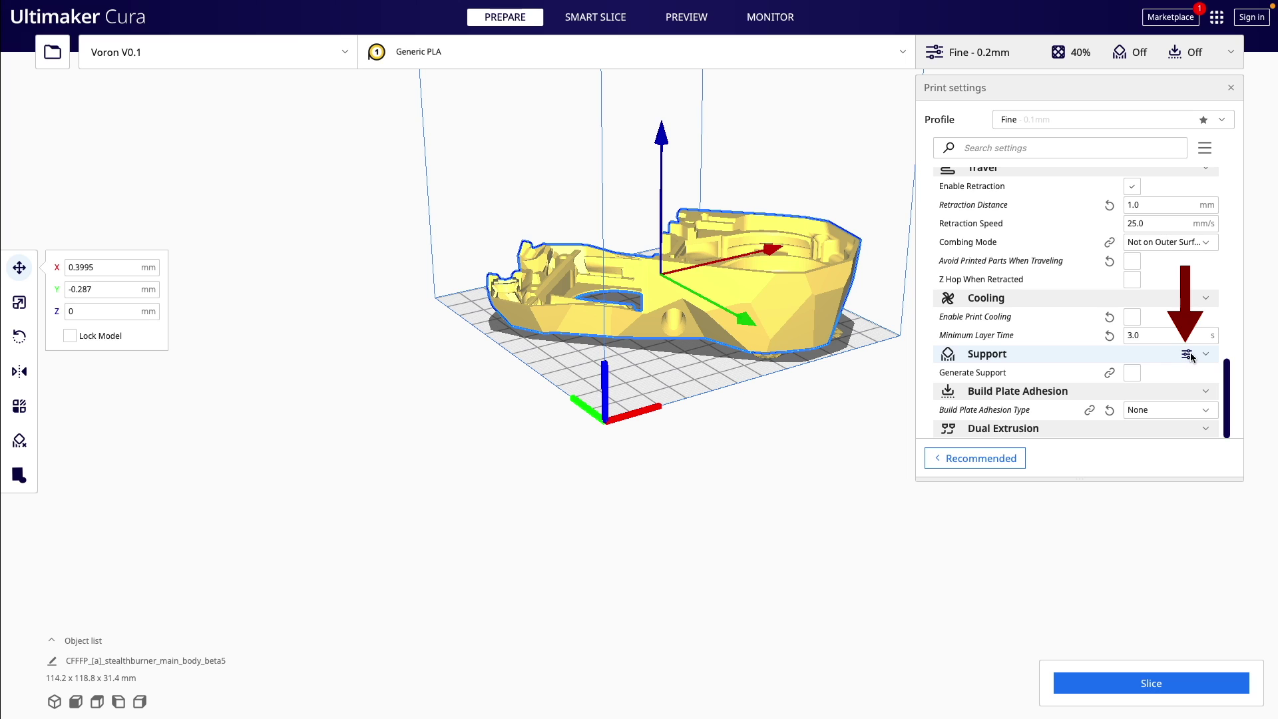
click(1187, 355)
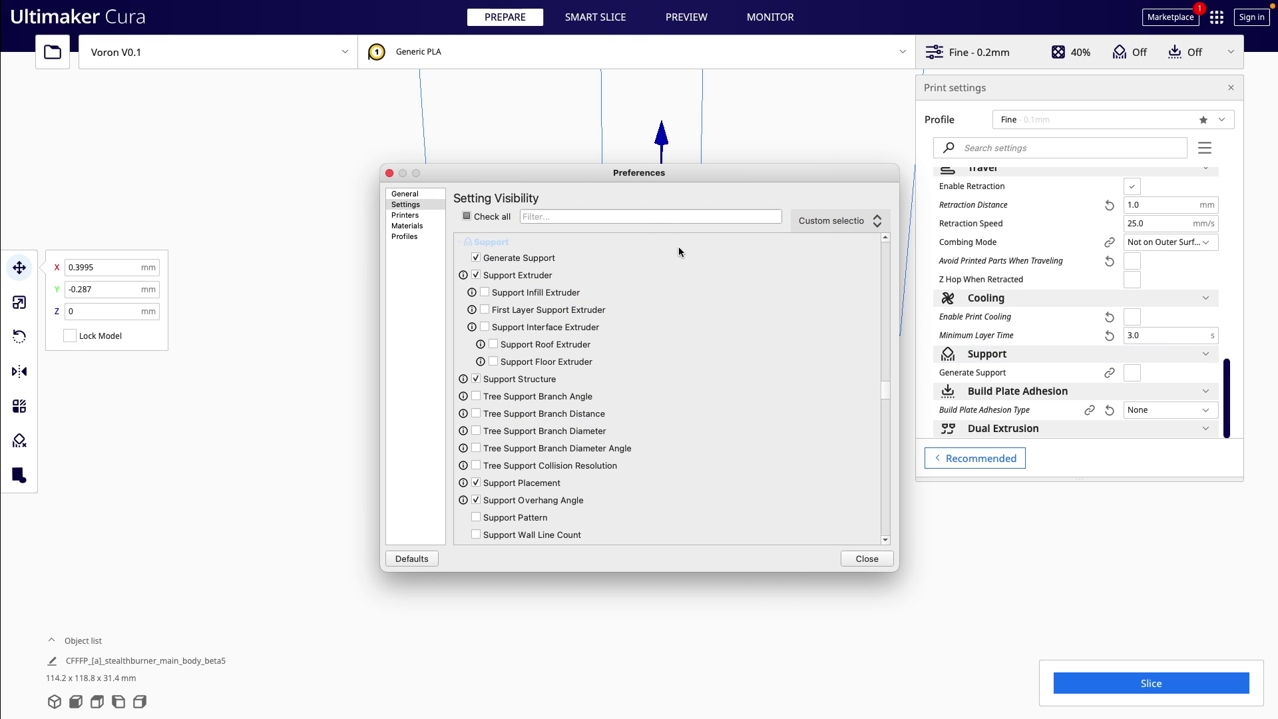
click(650, 216)
text(sup)
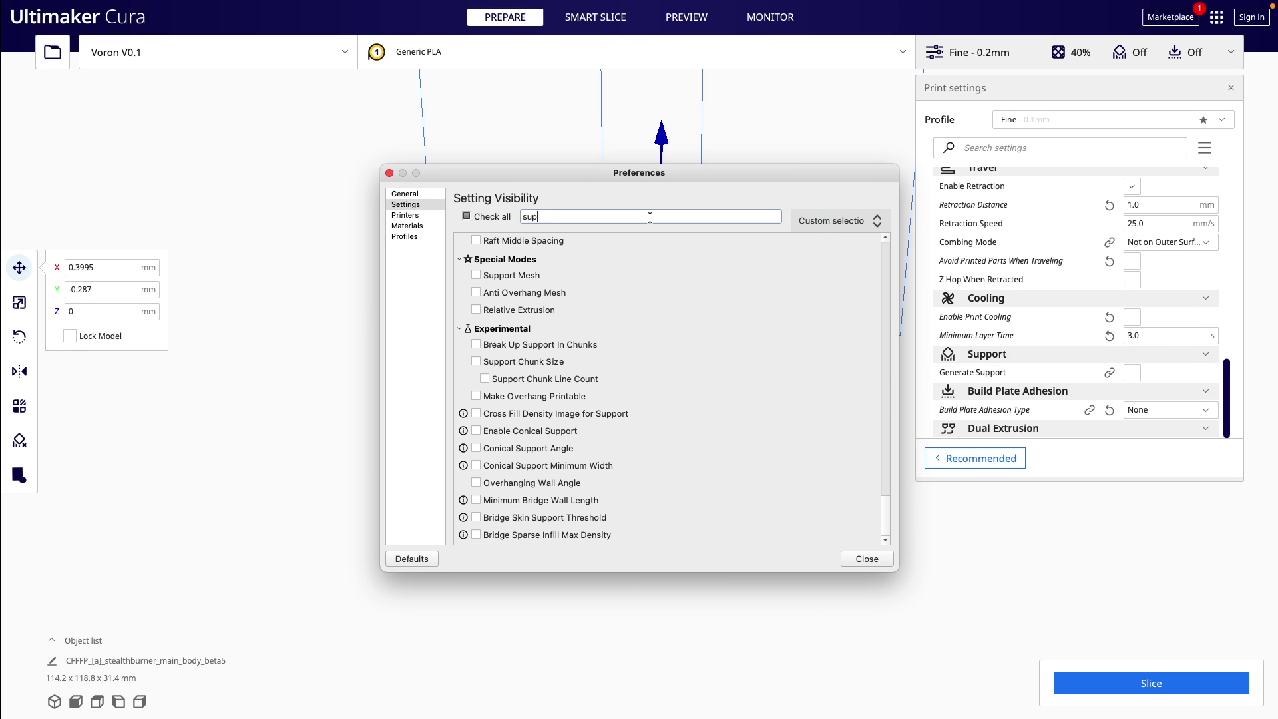
text(port brim)
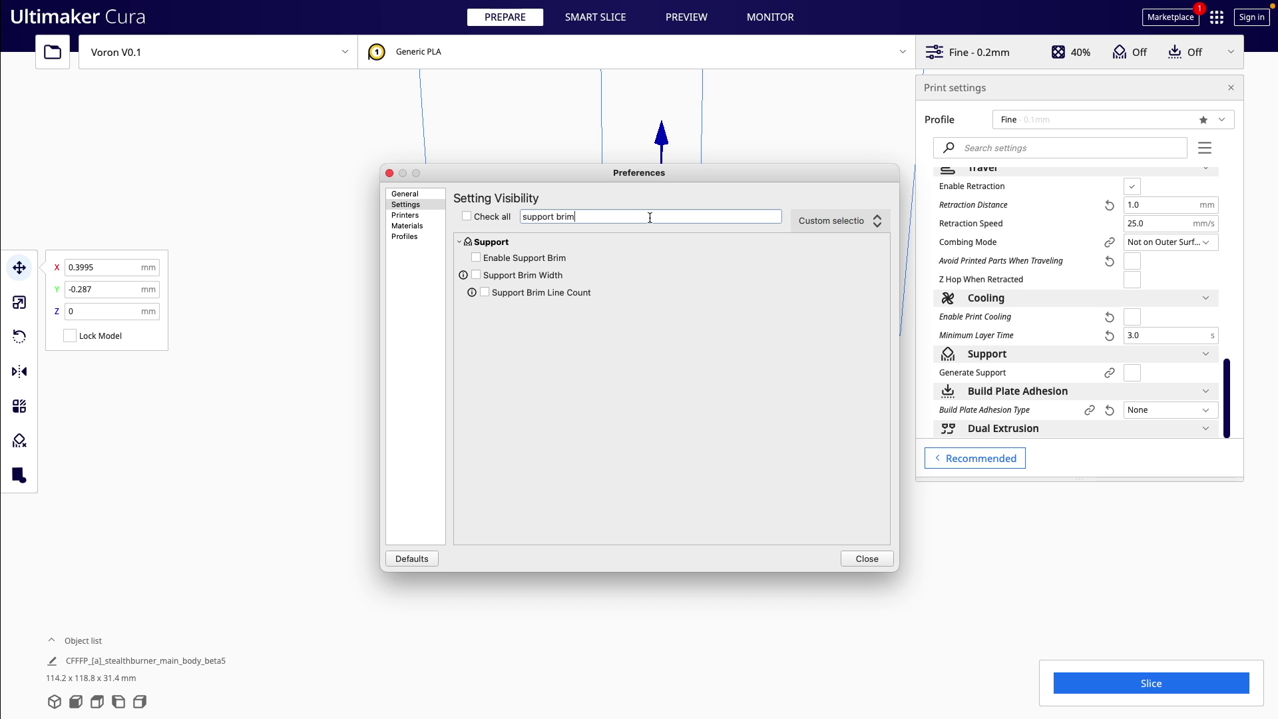
click(476, 257)
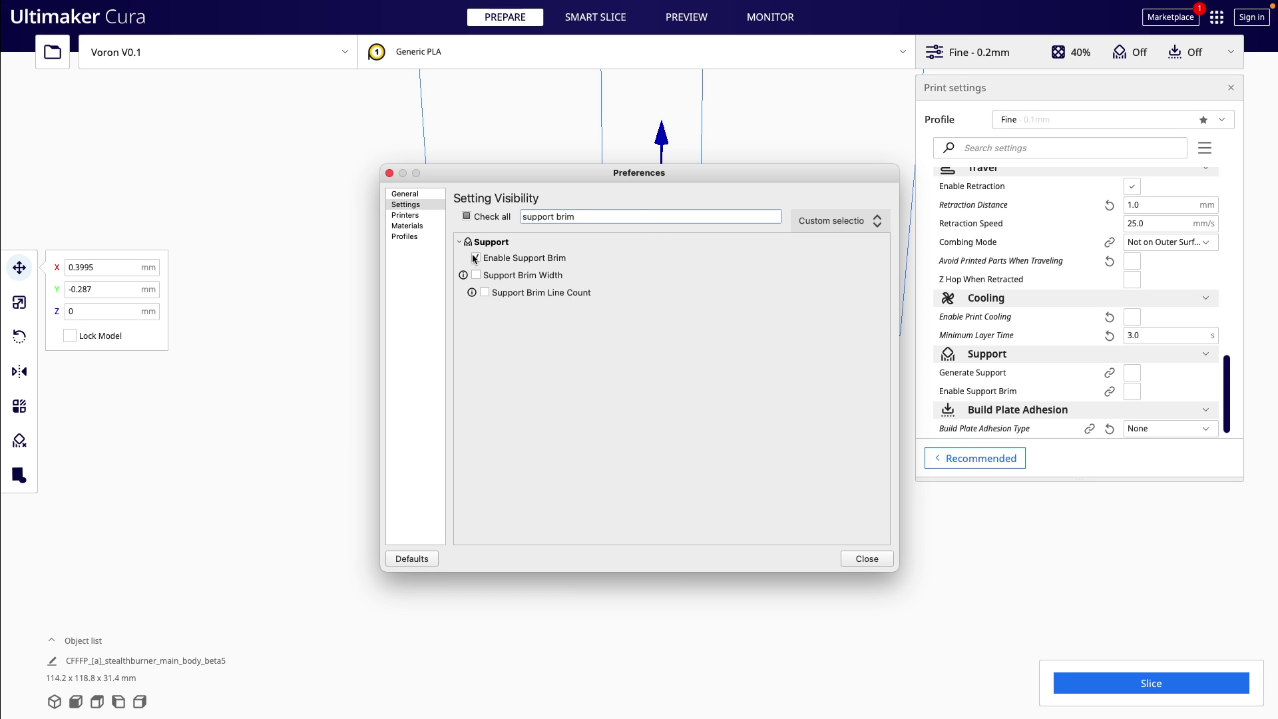
click(864, 559)
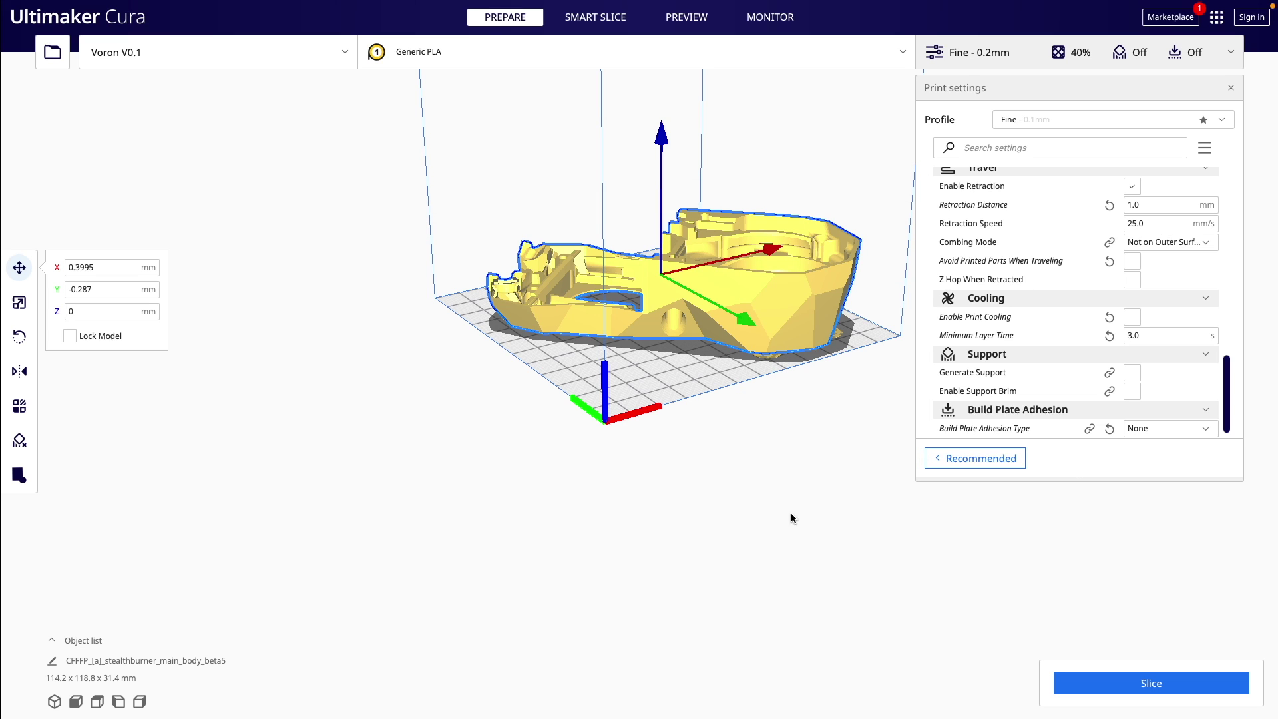
Turn on Enable Support Brim and slice the body
right_drag(816, 531, 840, 506)
click(1133, 392)
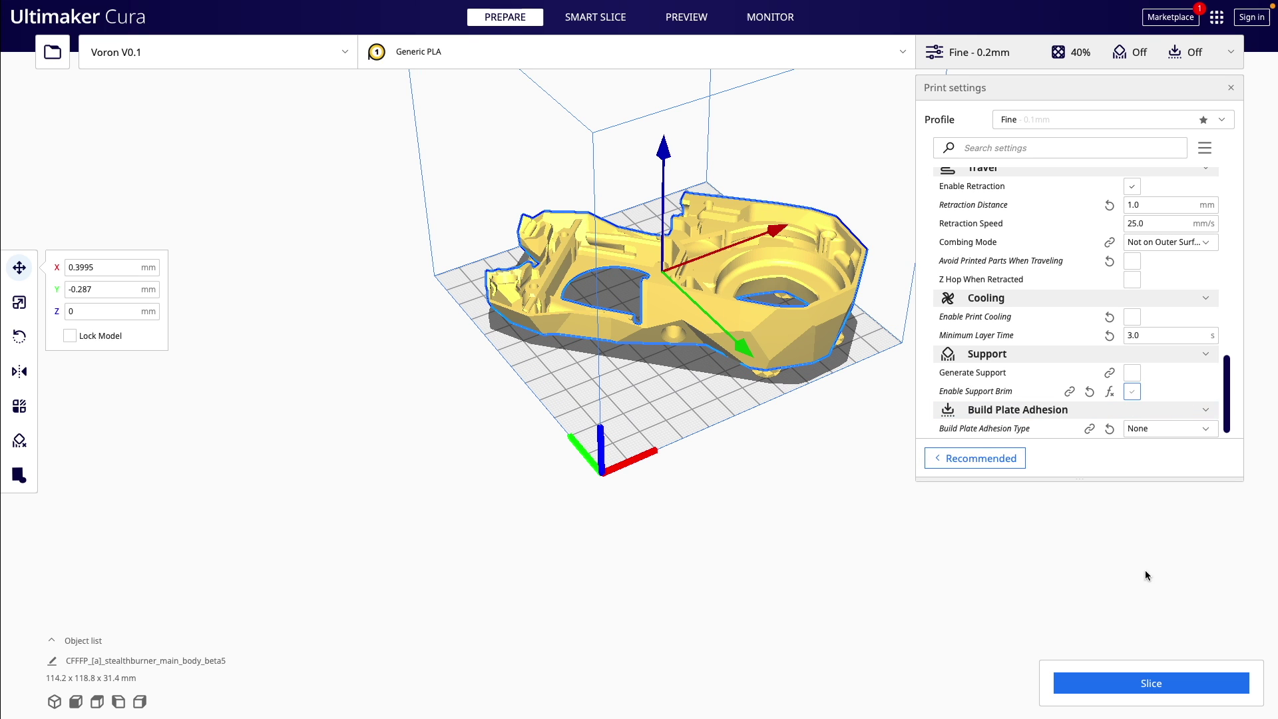
click(1097, 674)
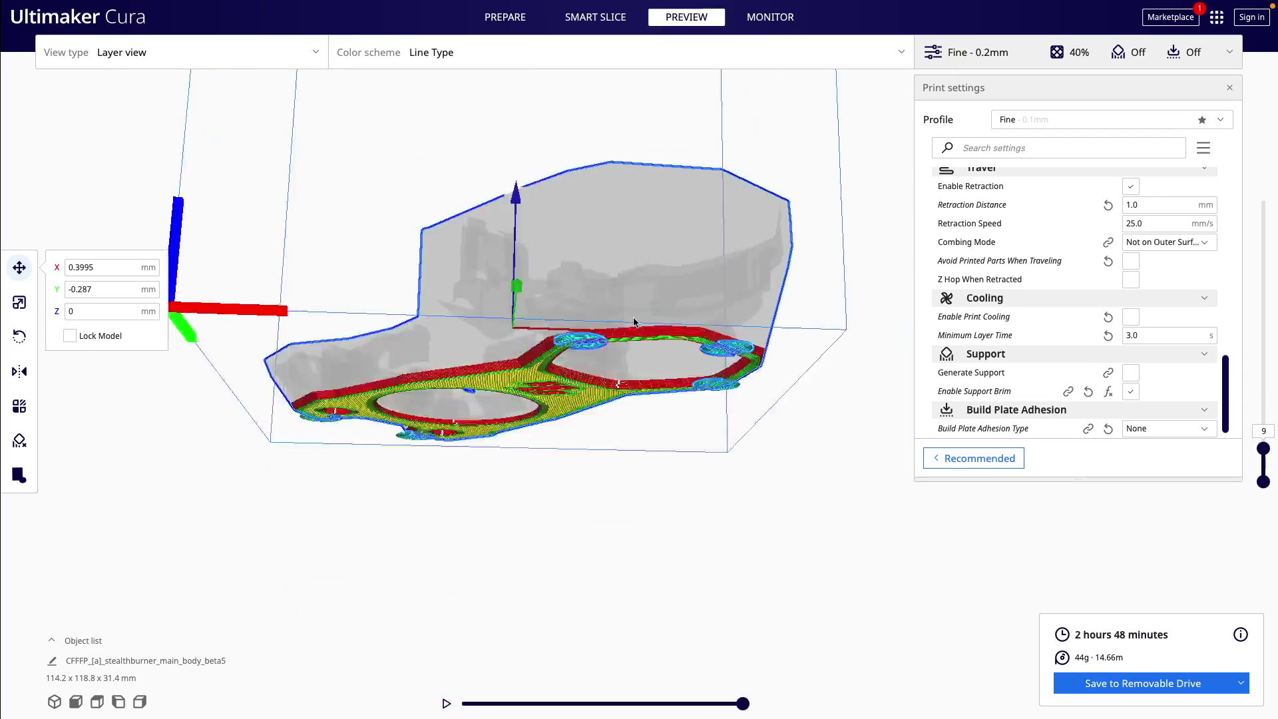
scroll(677, 457, up, 10)
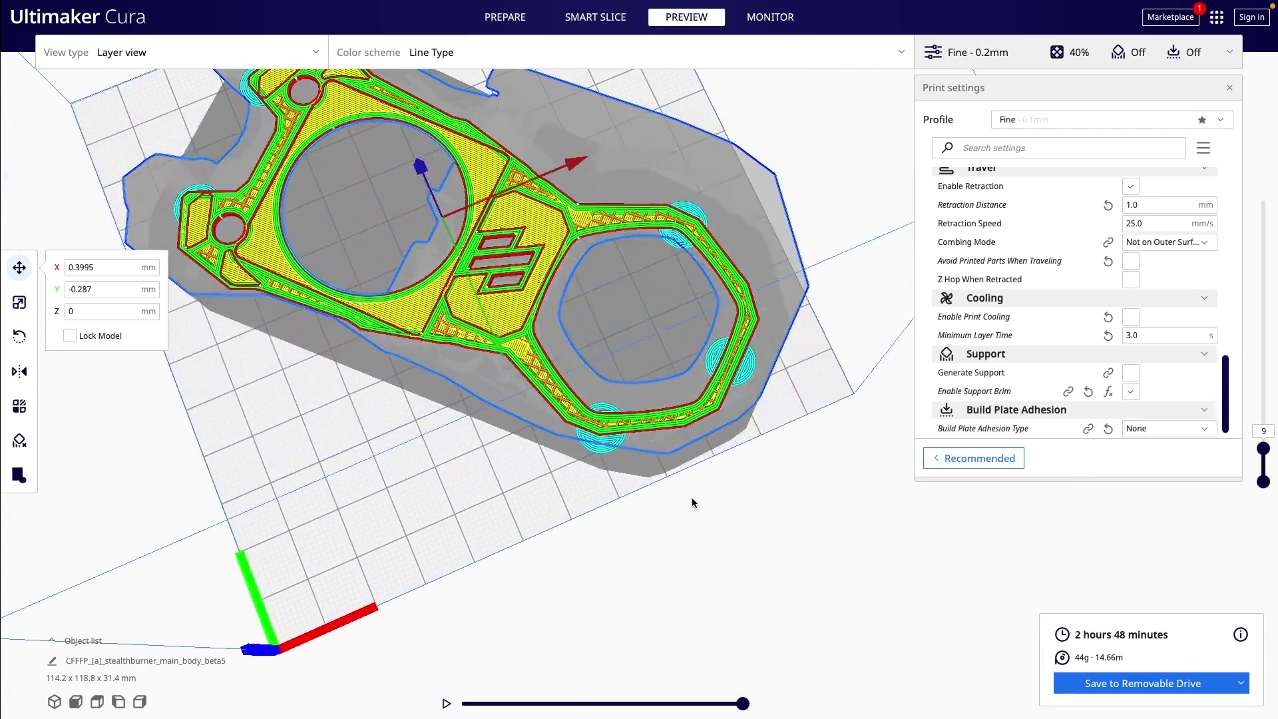
right_drag(701, 492, 799, 439)
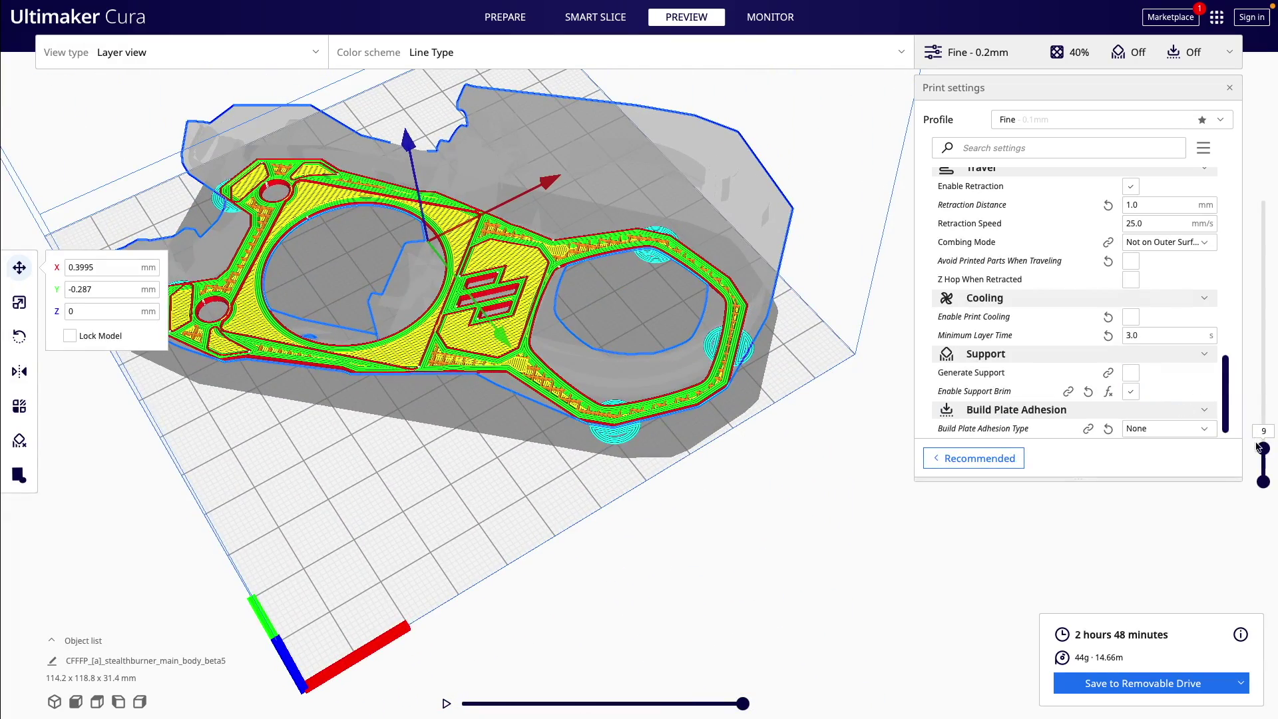
Show only the first sliced layer, then return to Prepare with the Support Blocker tool
drag(1262, 448, 1267, 478)
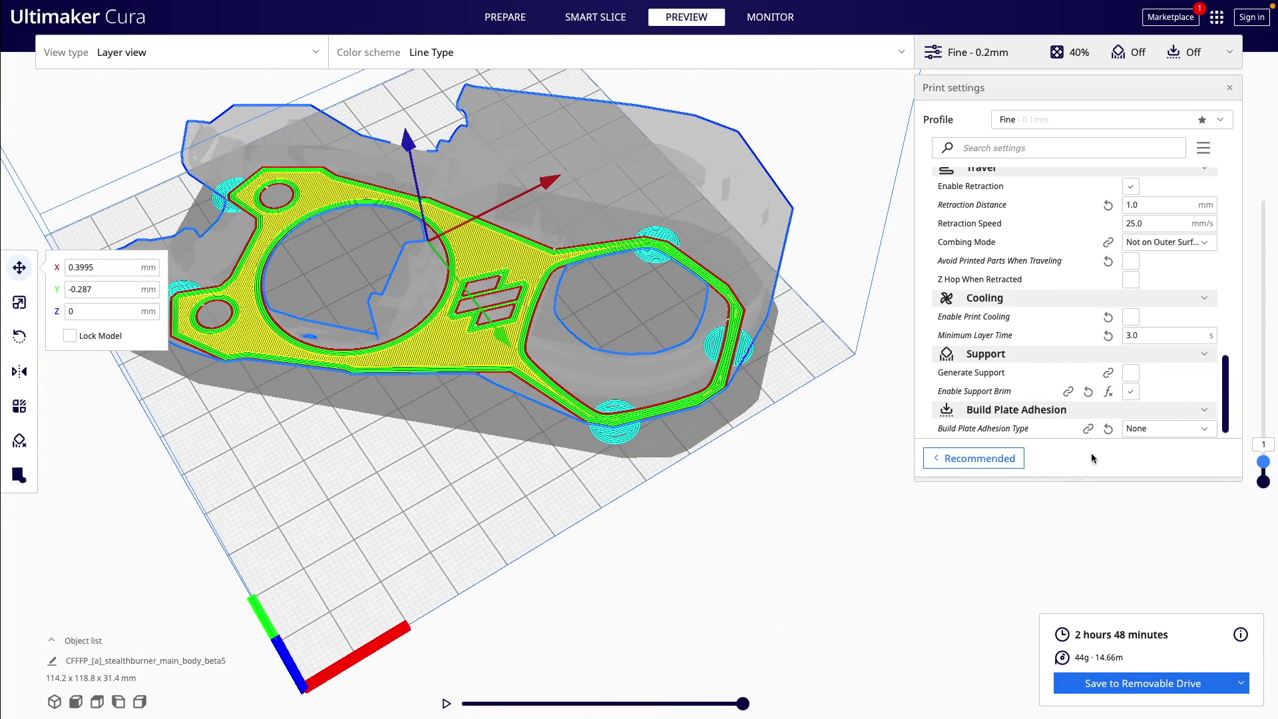
click(19, 474)
click(62, 477)
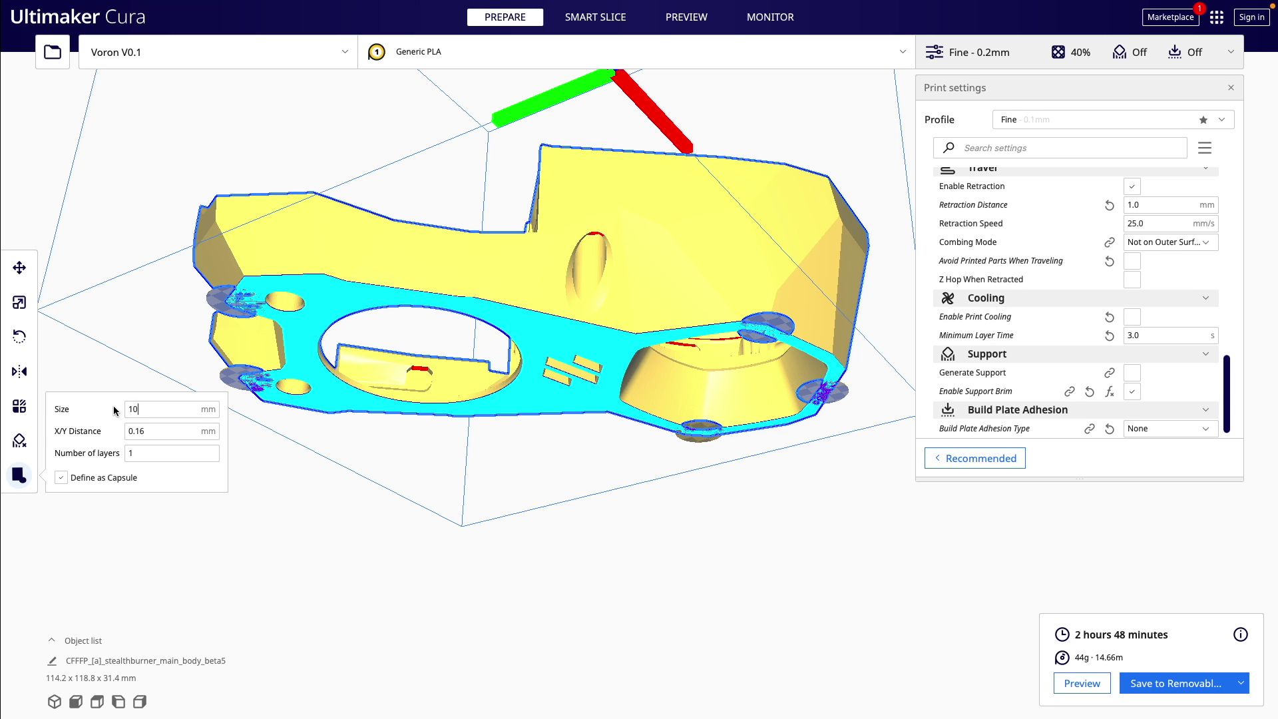
Place a 10 mm support-blocker capsule on the body's edge and check the slice up to layer 15
click(600, 335)
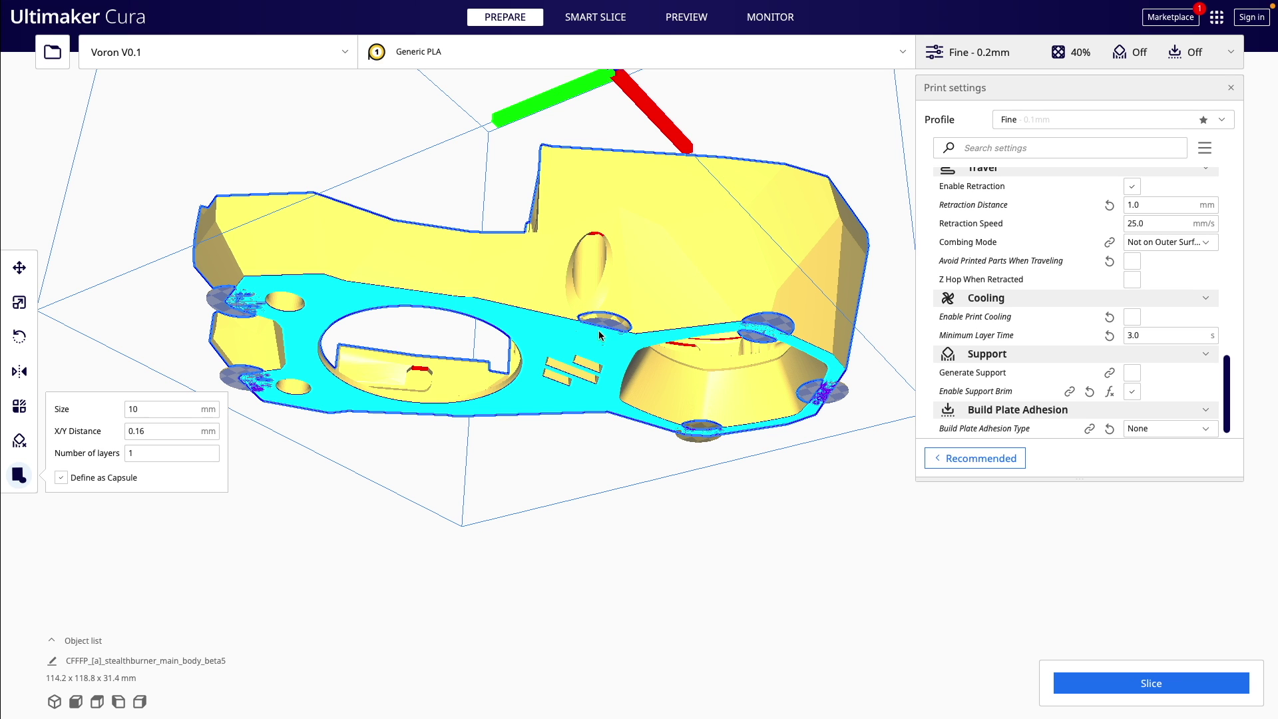
right_drag(829, 115, 679, 407)
scroll(679, 407, up, 8)
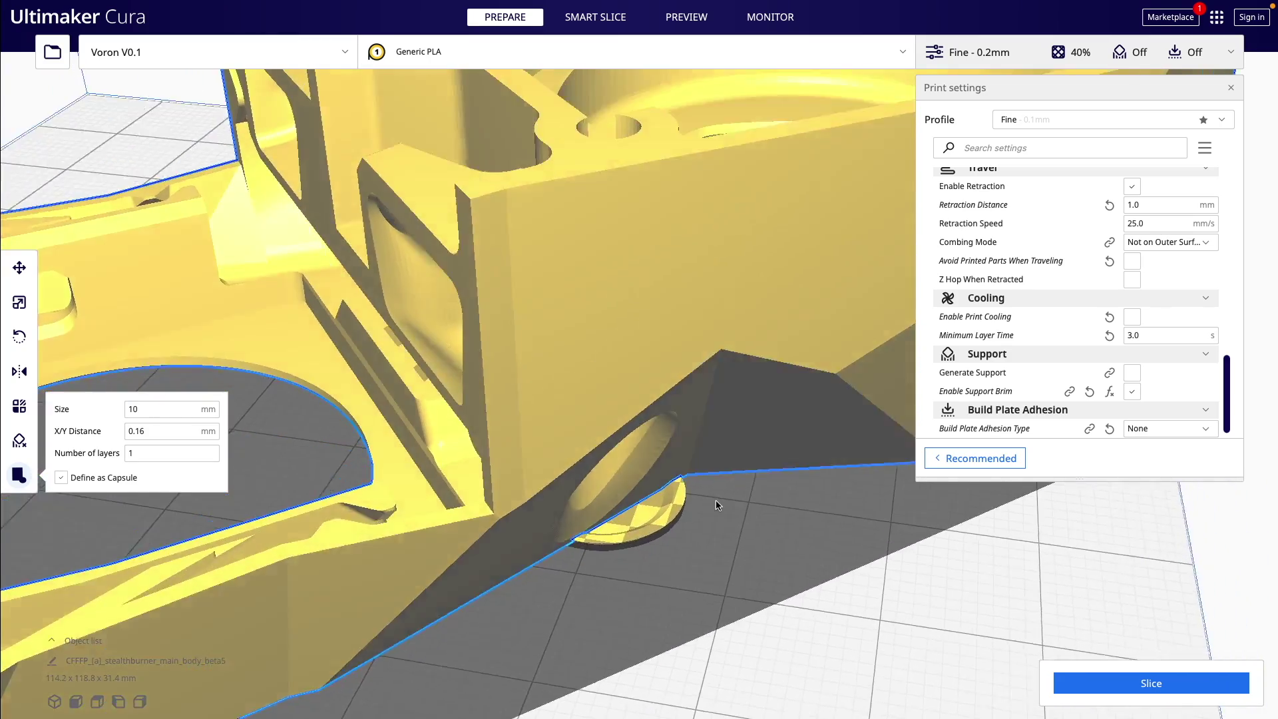
right_drag(716, 505, 570, 466)
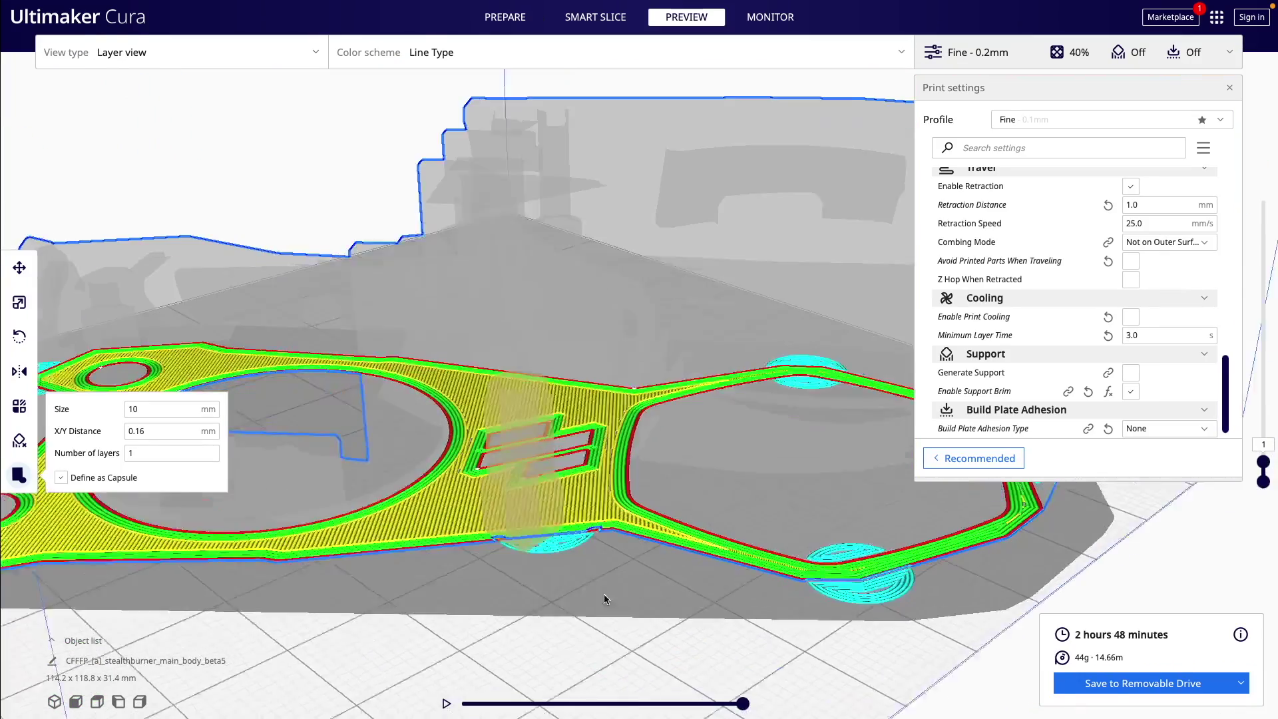
right_drag(605, 598, 629, 621)
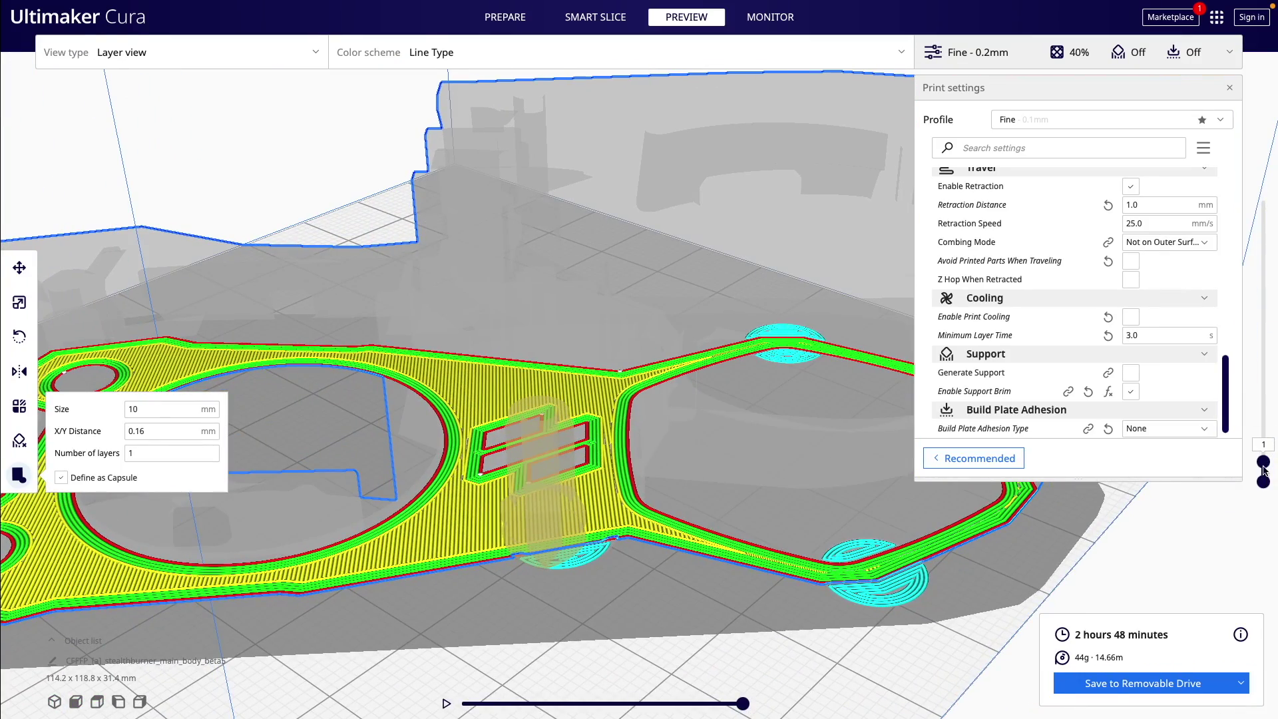
mouse_move(1263, 459)
mouse_down()
mouse_move(1263, 436)
mouse_move(1254, 473)
mouse_move(1240, 464)
mouse_up()
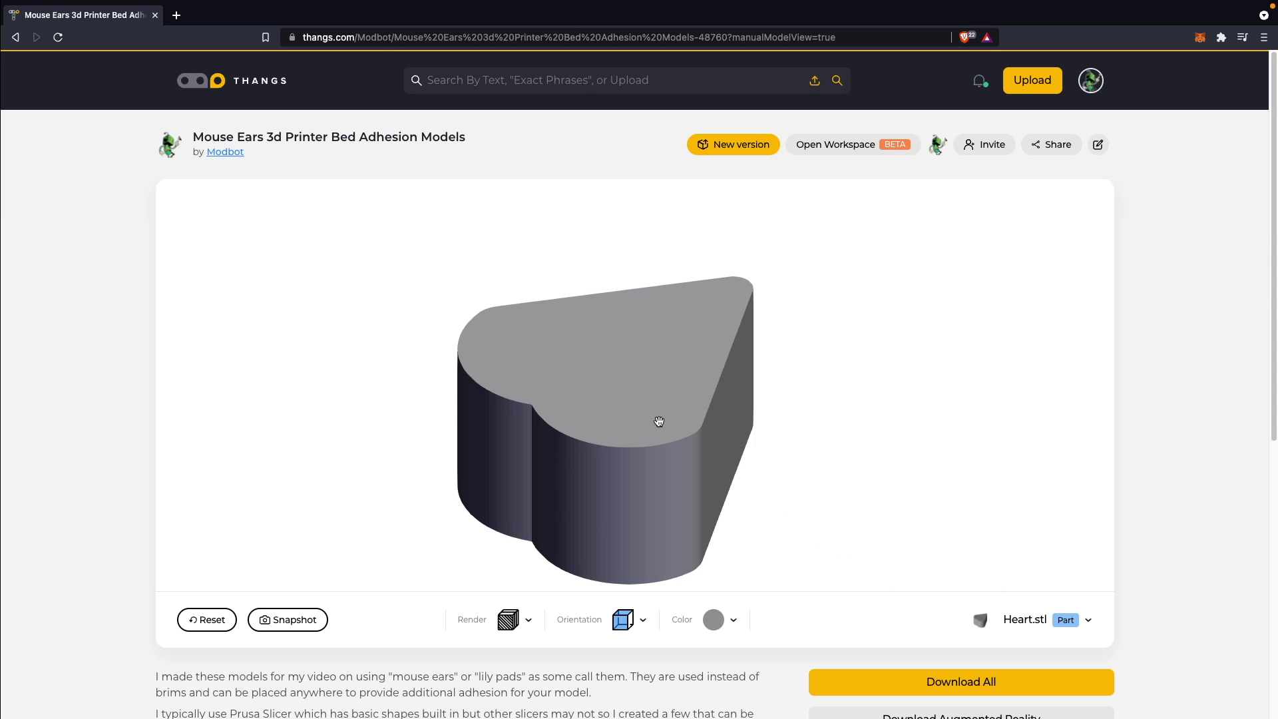
Compare the Heart, Cylinder and Polygon mouse-ear models in the Thangs viewer, ending on Polygon.stl
drag(656, 422, 837, 428)
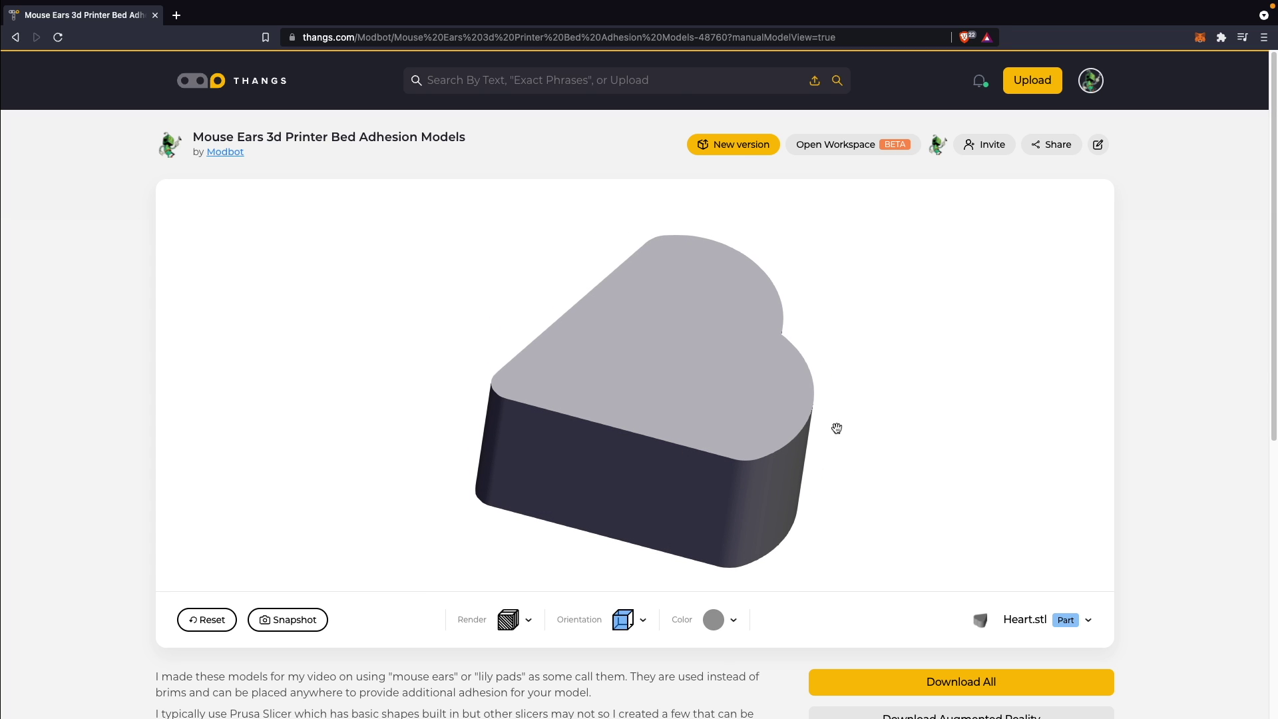
click(1012, 622)
click(985, 542)
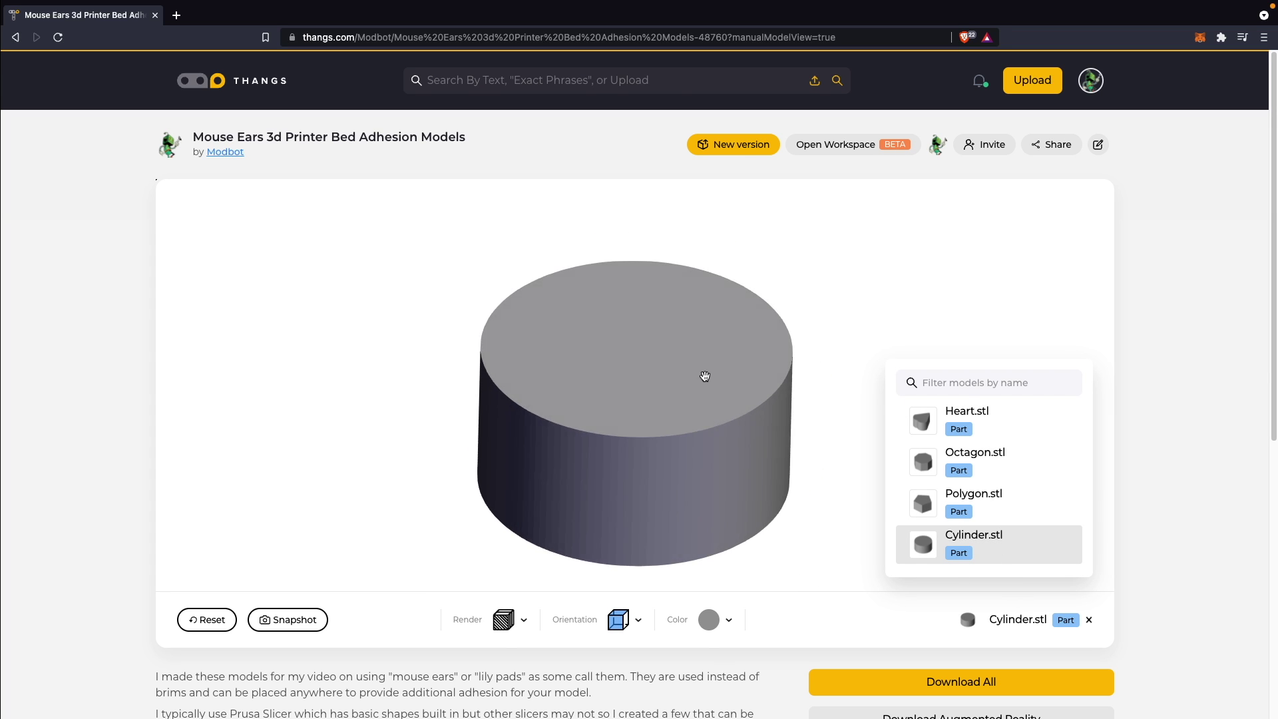
drag(705, 376, 879, 516)
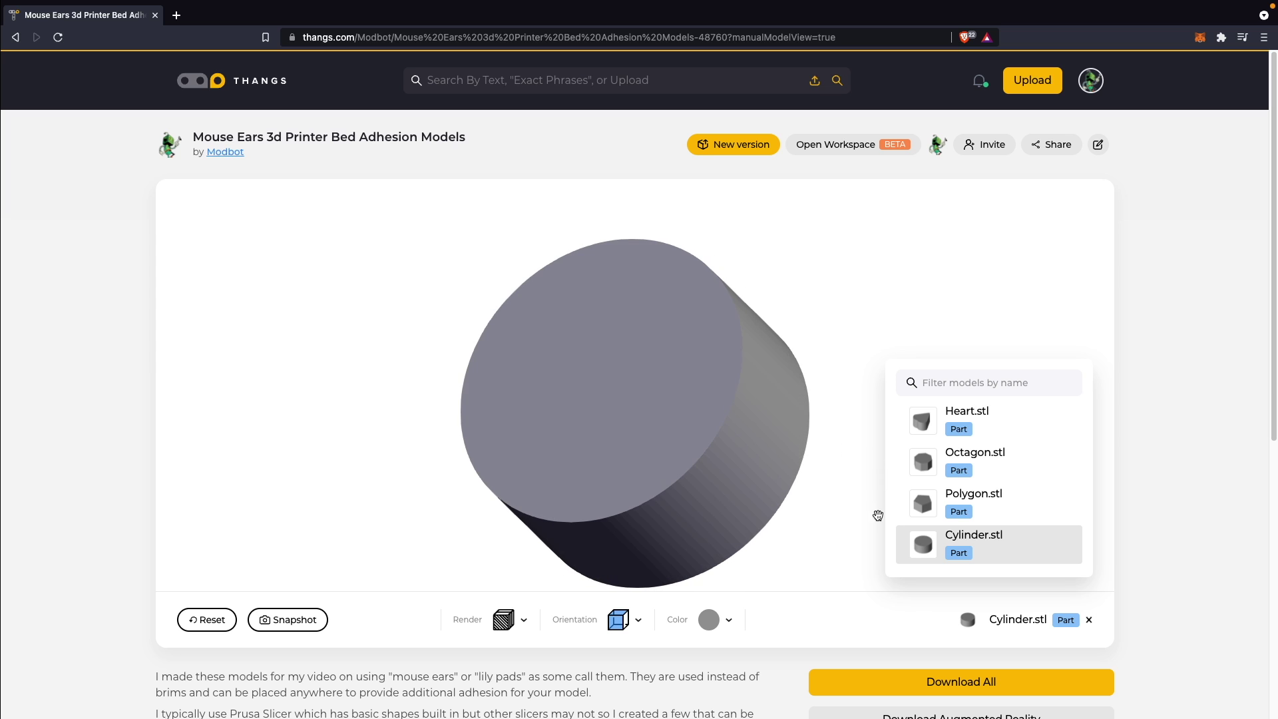
click(1004, 499)
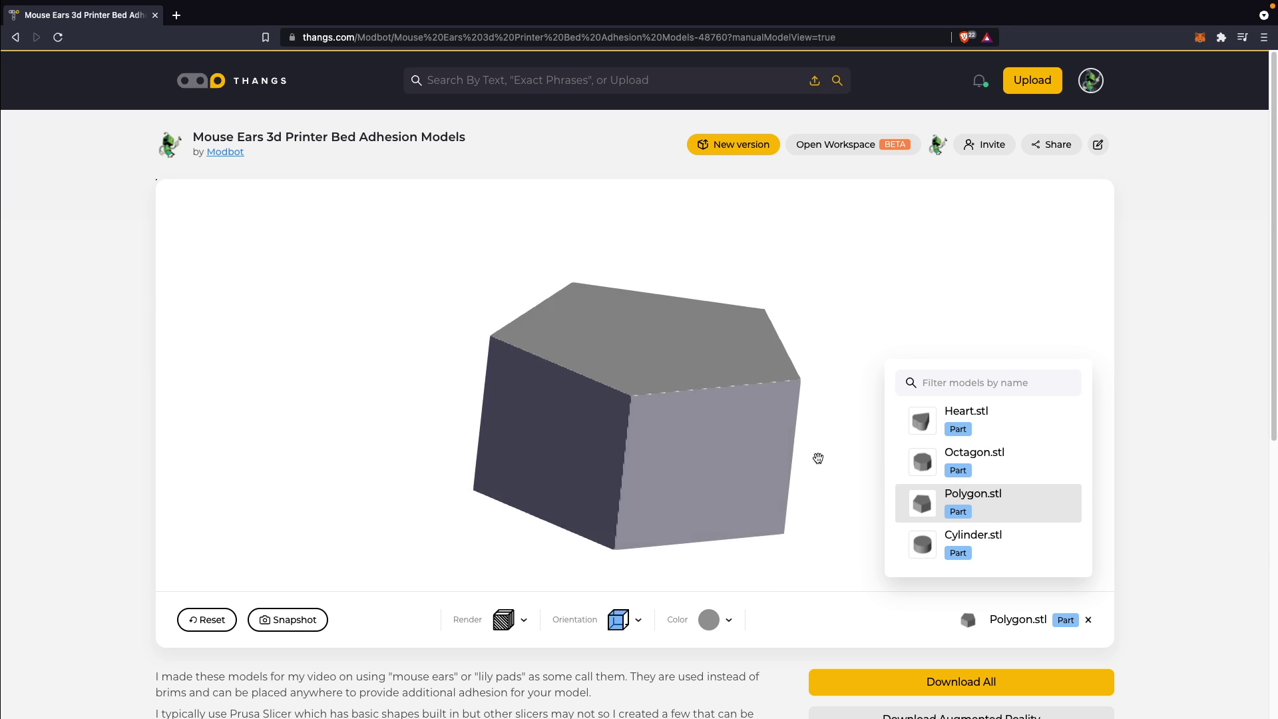
drag(819, 457, 886, 565)
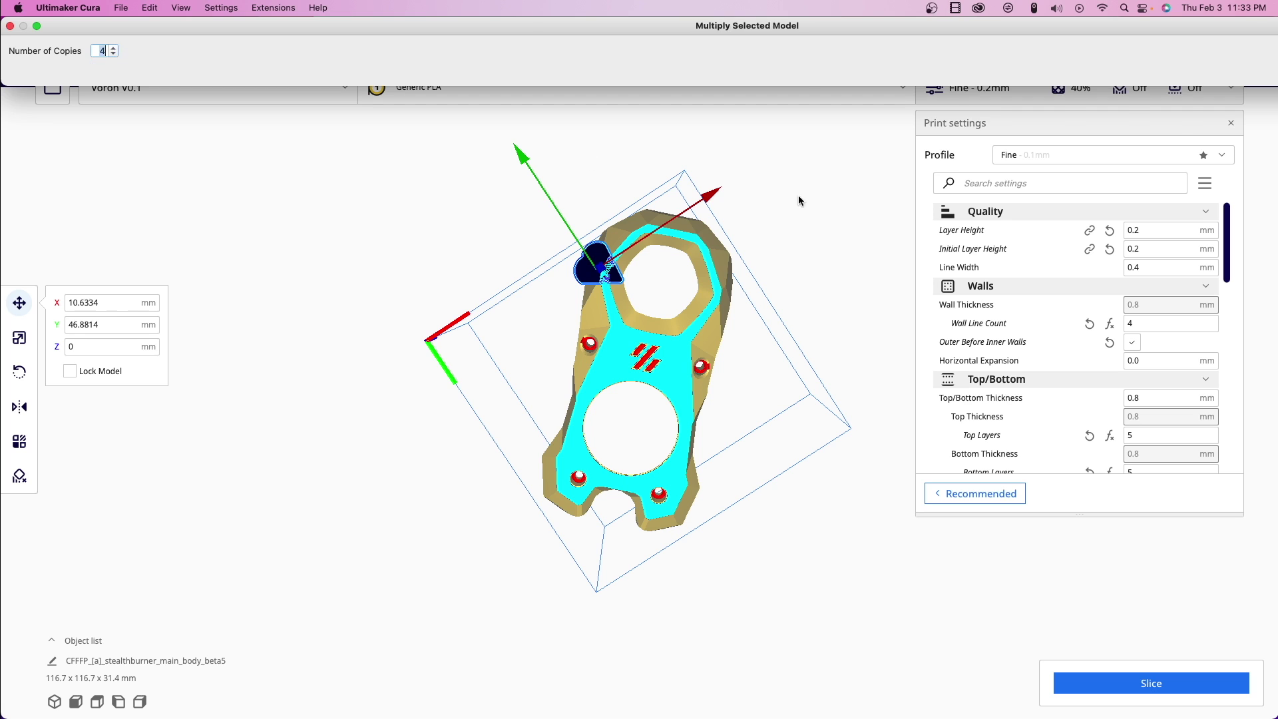
Make four copies of the heart ear and place them on the body's bottom, right and top edges, turning one 90°
key(Return)
drag(613, 282, 561, 514)
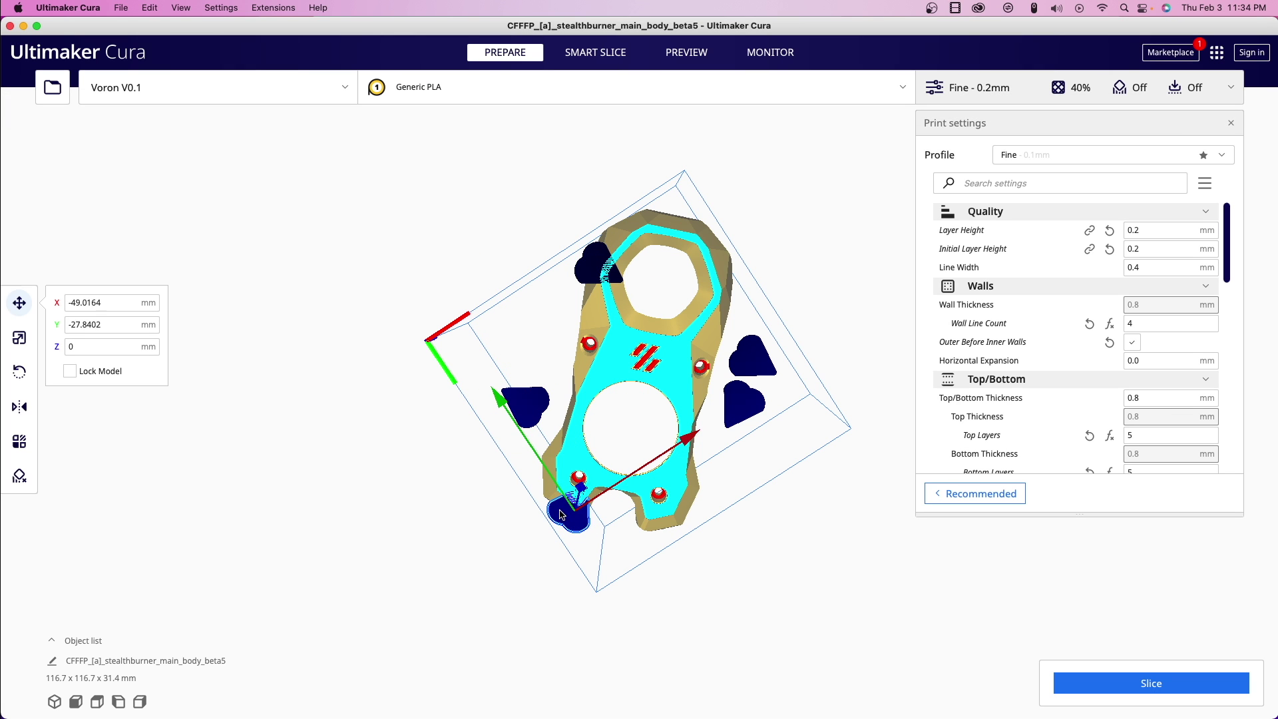
click(759, 372)
drag(526, 403, 758, 376)
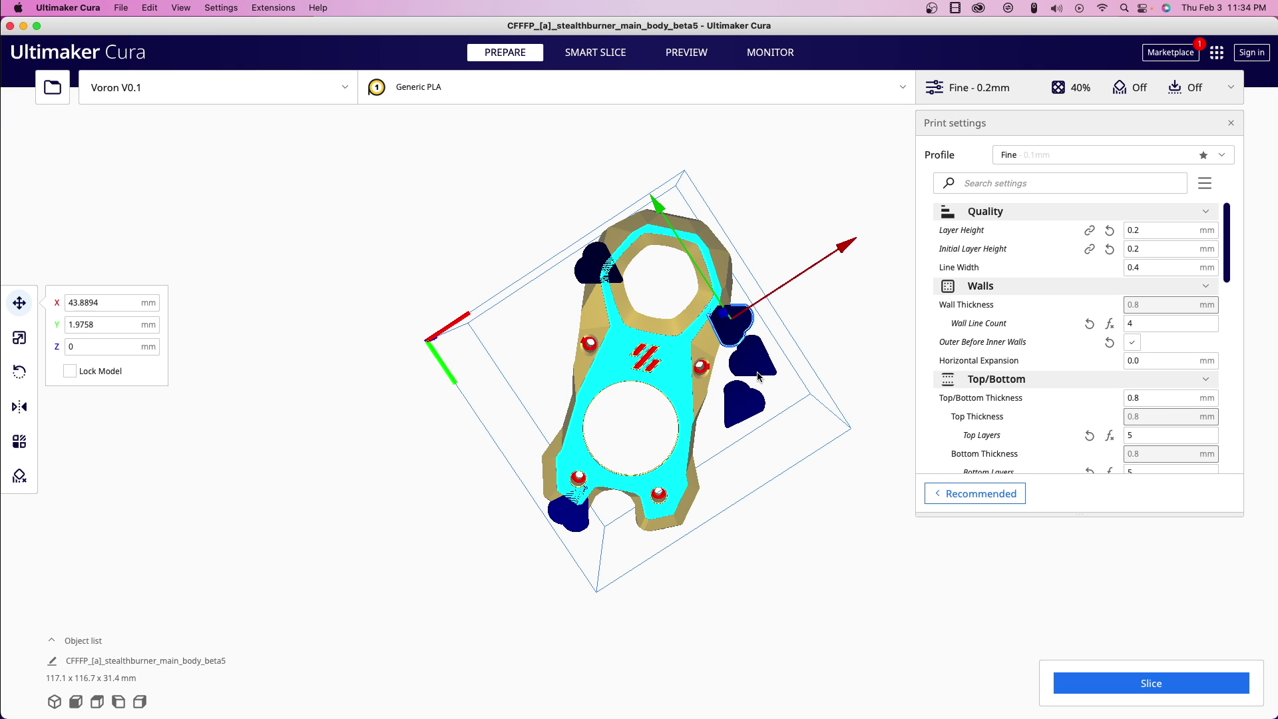
click(758, 376)
key(r)
drag(818, 267, 847, 328)
key(t)
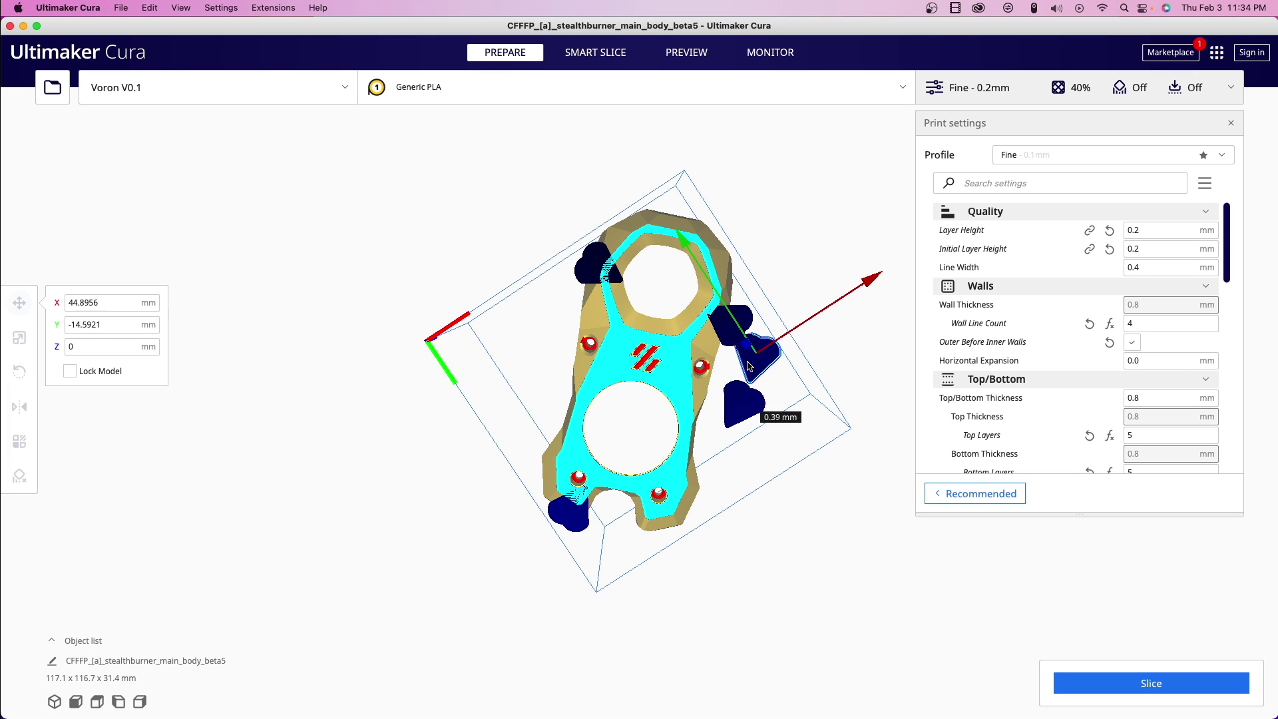
drag(749, 365, 659, 220)
Set another heart at the bottom edge rotated to 159°, then view the slice's first layer
drag(742, 403, 649, 539)
key(r)
drag(736, 433, 607, 633)
click(864, 317)
right_drag(864, 317, 642, 685)
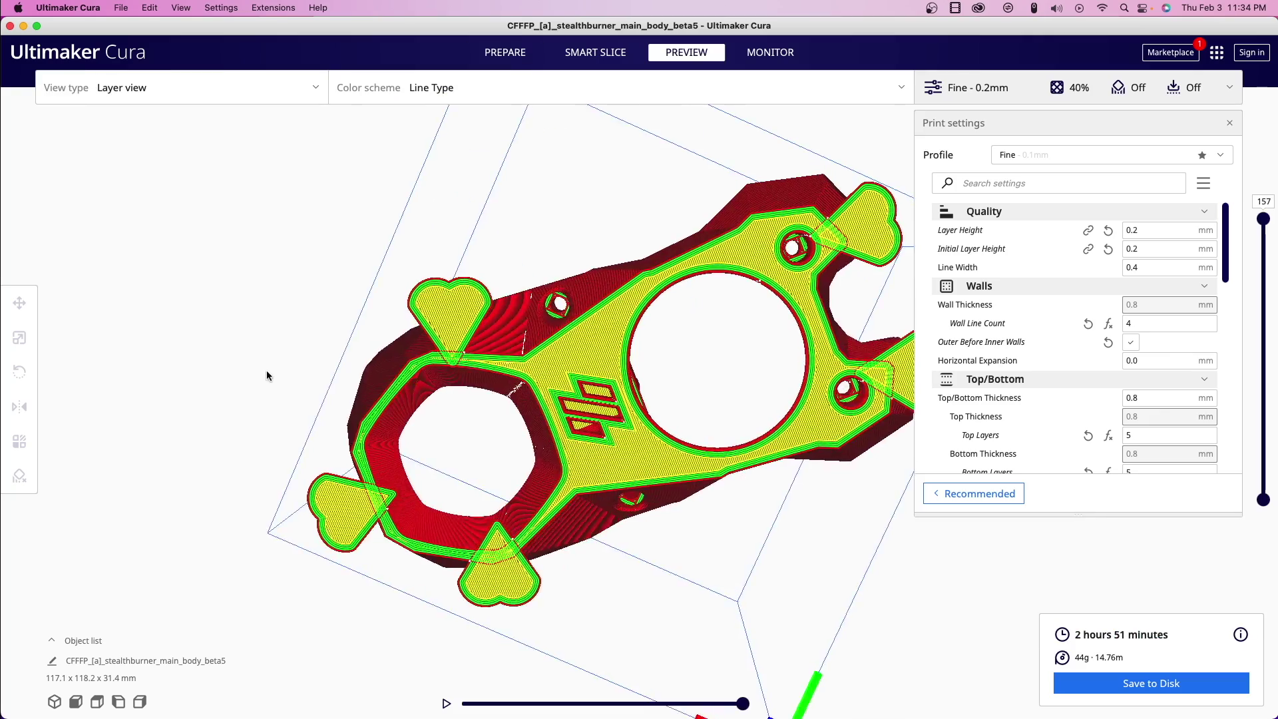
right_drag(267, 370, 498, 405)
mouse_move(835, 285)
right_down()
mouse_move(749, 263)
mouse_move(730, 286)
mouse_move(747, 301)
mouse_move(832, 309)
right_up()
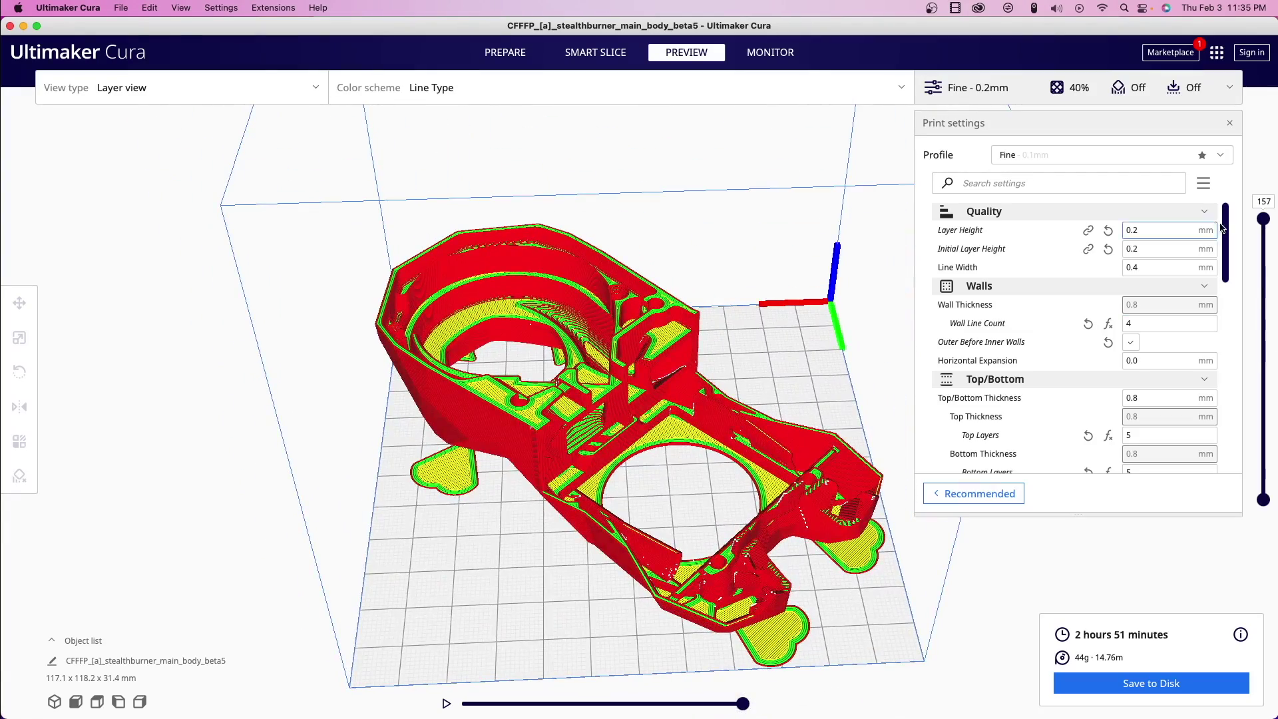
drag(1264, 218, 1241, 509)
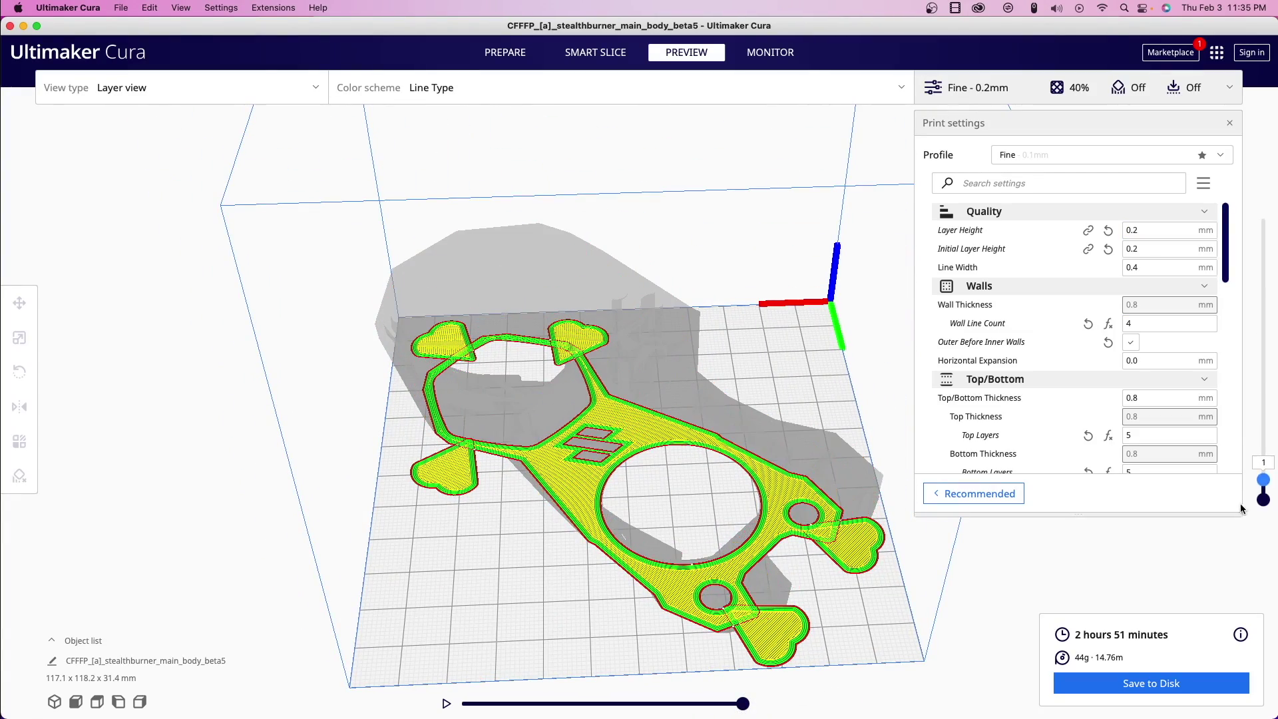